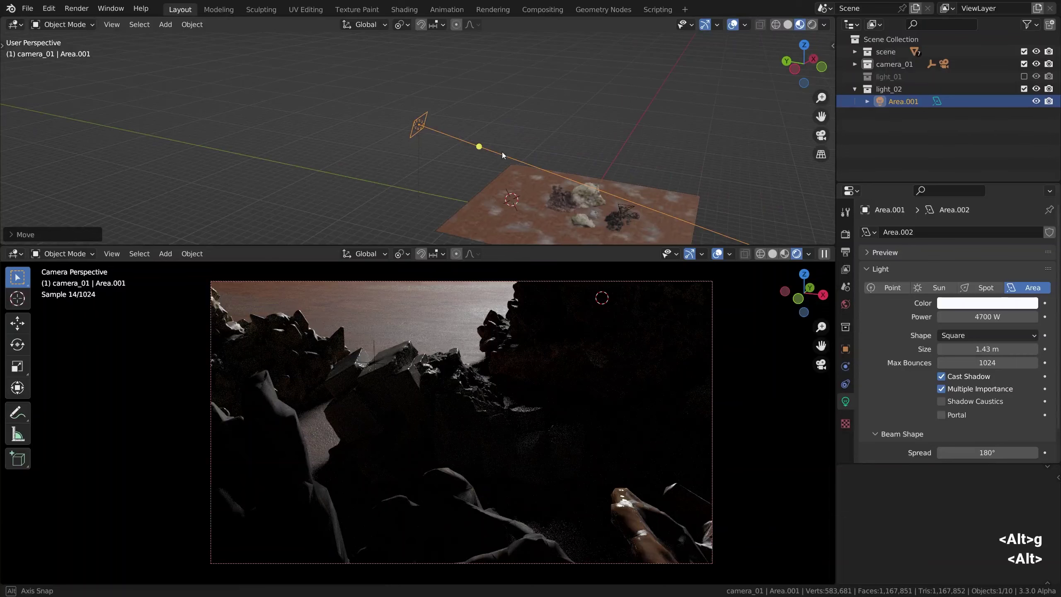
Move the light_02 area light above and behind the rocks and rotate it about the Z axis
{"action": "mouse_move", "coordinate": [502, 151]}
{"action": "middle_mouse_down"}
{"action": "mouse_move", "coordinate": [411, 151]}
{"action": "mouse_move", "coordinate": [518, 141]}
{"action": "middle_mouse_up"}
{"action": "key", "text": "g"}
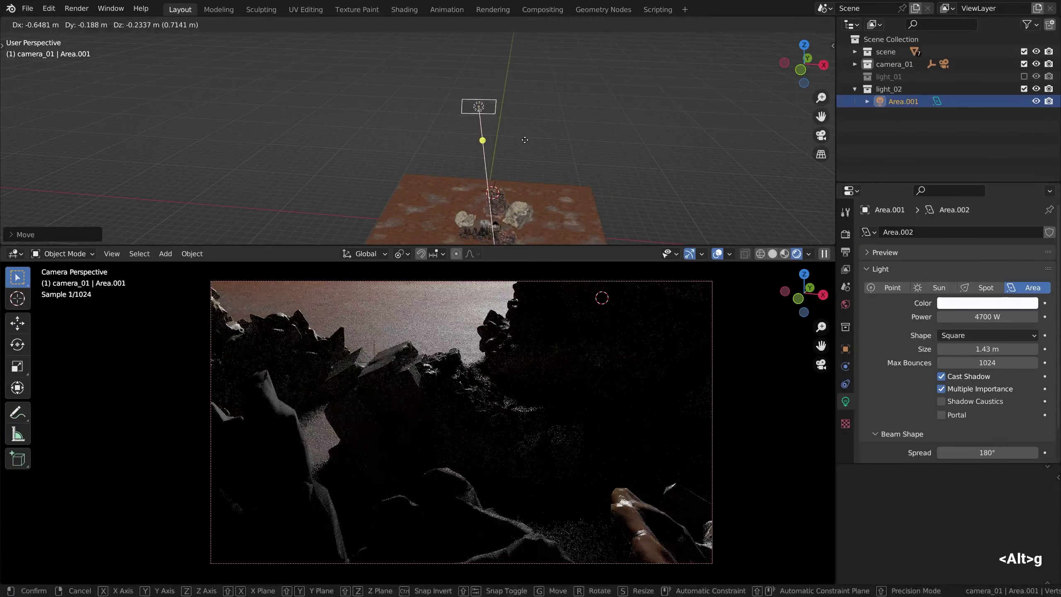
{"action": "left_click", "coordinate": [525, 140]}
{"action": "key", "text": "r"}
{"action": "key", "text": "z"}
Scale up the light_02 area light slightly and shift it farther to the side behind the rocks
{"action": "key", "text": "g"}
{"action": "key", "text": "s"}
{"action": "left_click", "coordinate": [503, 83]}
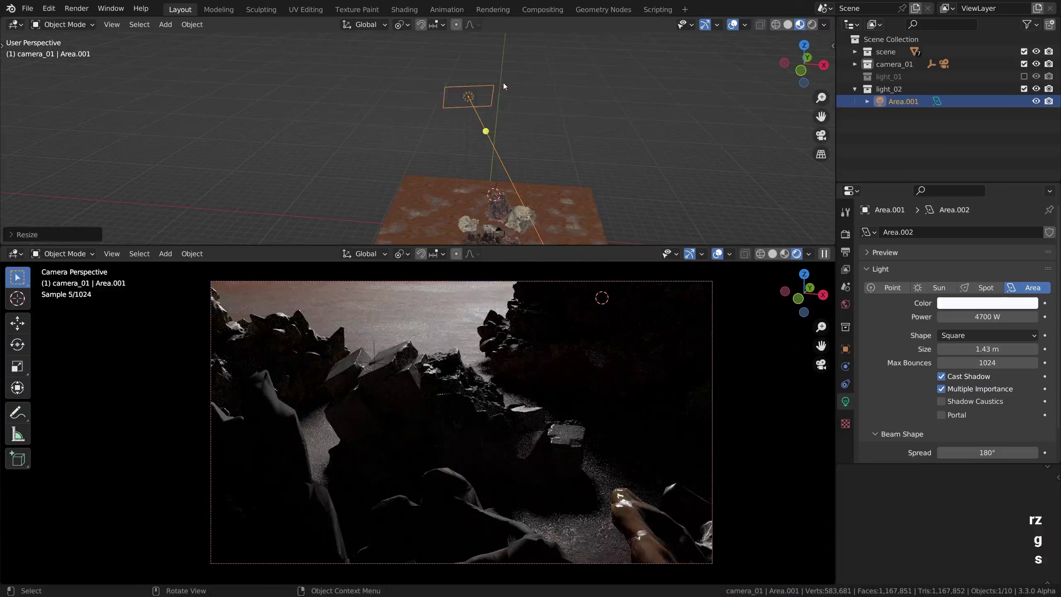
{"action": "key", "text": "g"}
{"action": "left_click", "coordinate": [490, 78]}
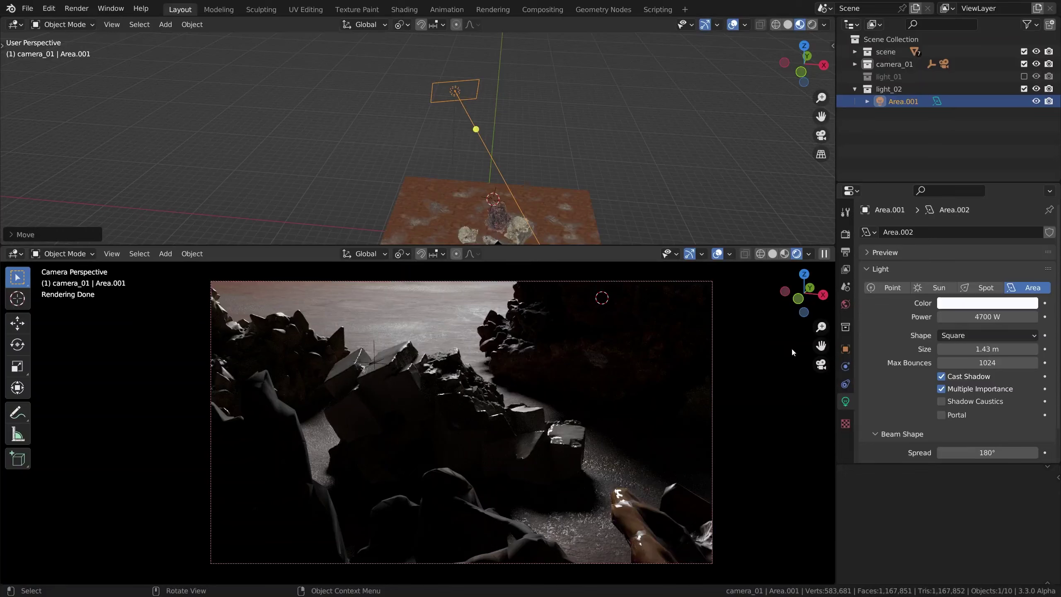
Tint the area light a warm peach (R 1, G 0.829, B 0.752) and set its power to 0
{"action": "left_click", "coordinate": [987, 302]}
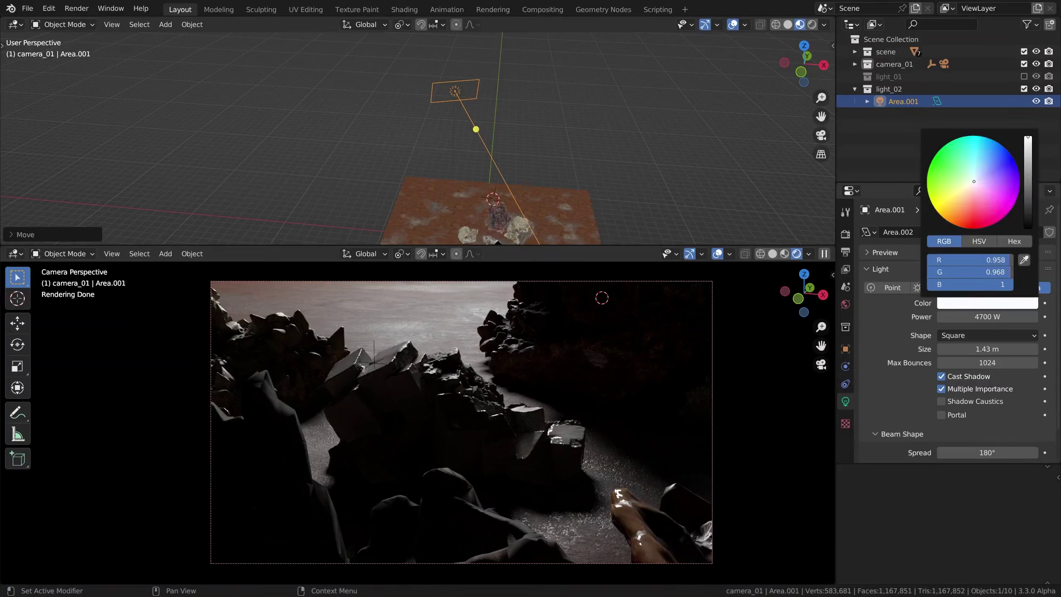
{"action": "left_click_drag", "start_coordinate": [974, 182], "coordinate": [971, 187]}
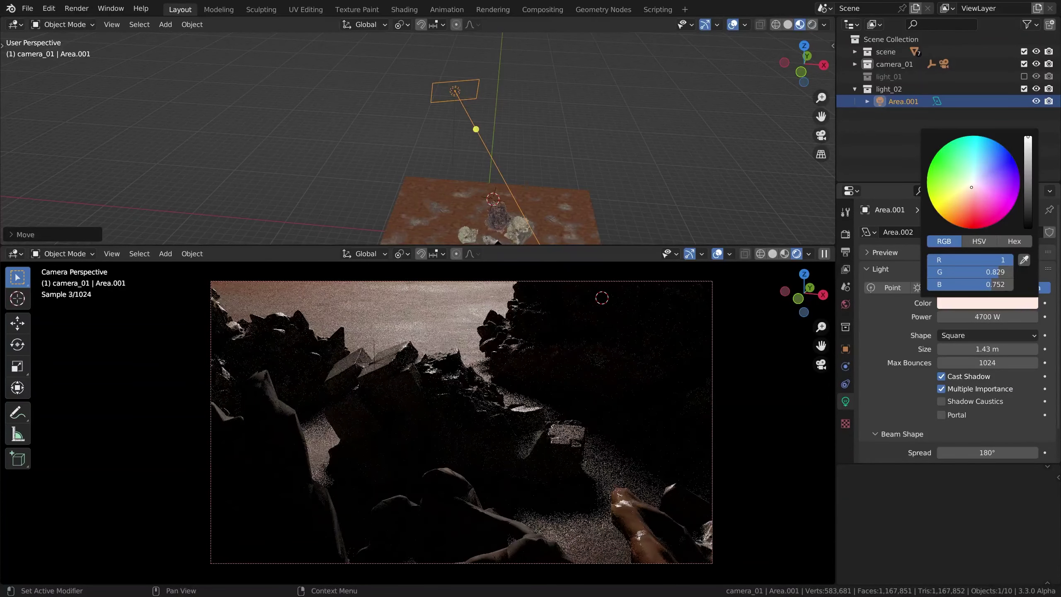
{"action": "left_click", "coordinate": [971, 318]}
{"action": "type", "text": "0"}
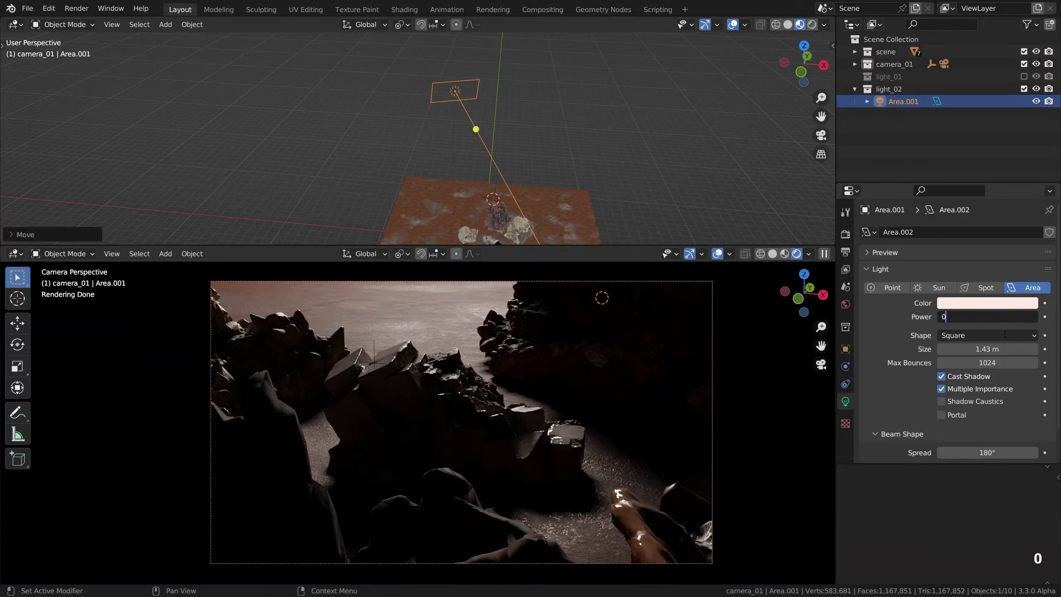
{"action": "key", "text": "Return"}
Try different power levels for the area light and settle on 400 W
{"action": "left_click_drag", "start_coordinate": [970, 317], "coordinate": [1029, 317]}
{"action": "left_click", "coordinate": [973, 317]}
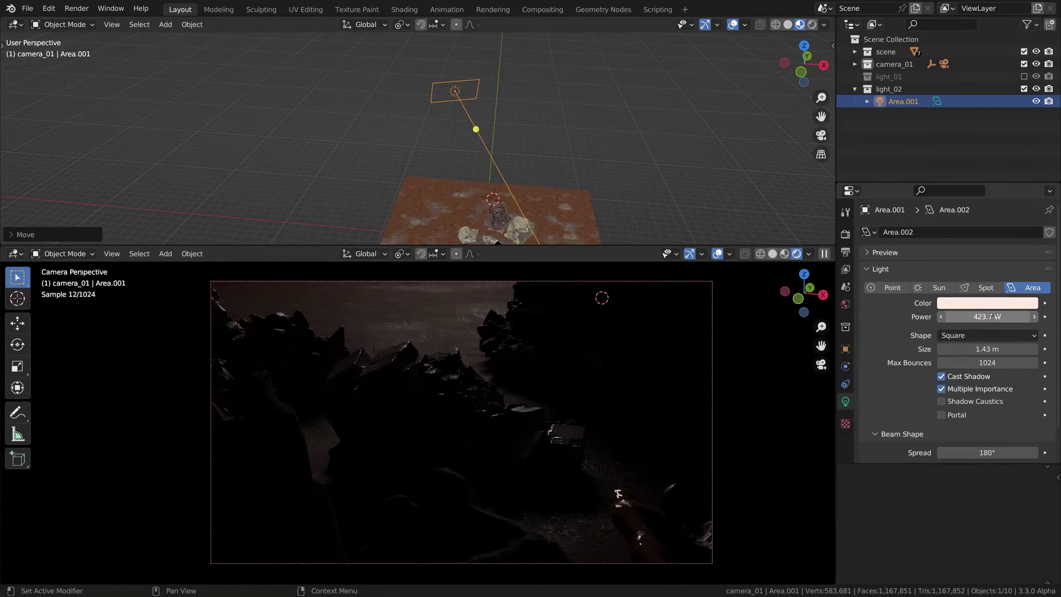
{"action": "type", "text": "392"}
{"action": "key", "text": "Return"}
{"action": "left_click_drag", "start_coordinate": [973, 317], "coordinate": [977, 316]}
{"action": "left_click", "coordinate": [977, 317]}
{"action": "type", "text": "400"}
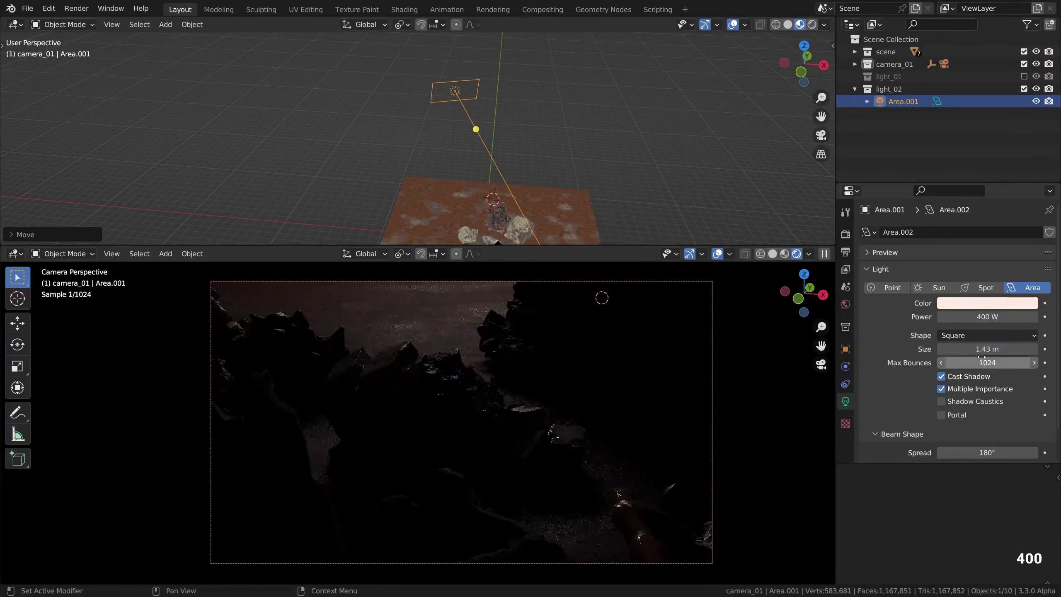
{"action": "key", "text": "Return"}
Narrow the area light's beam spread to 70°
{"action": "left_click_drag", "start_coordinate": [988, 453], "coordinate": [929, 452]}
{"action": "double_click", "coordinate": [988, 453]}
{"action": "type", "text": "70.6d"}
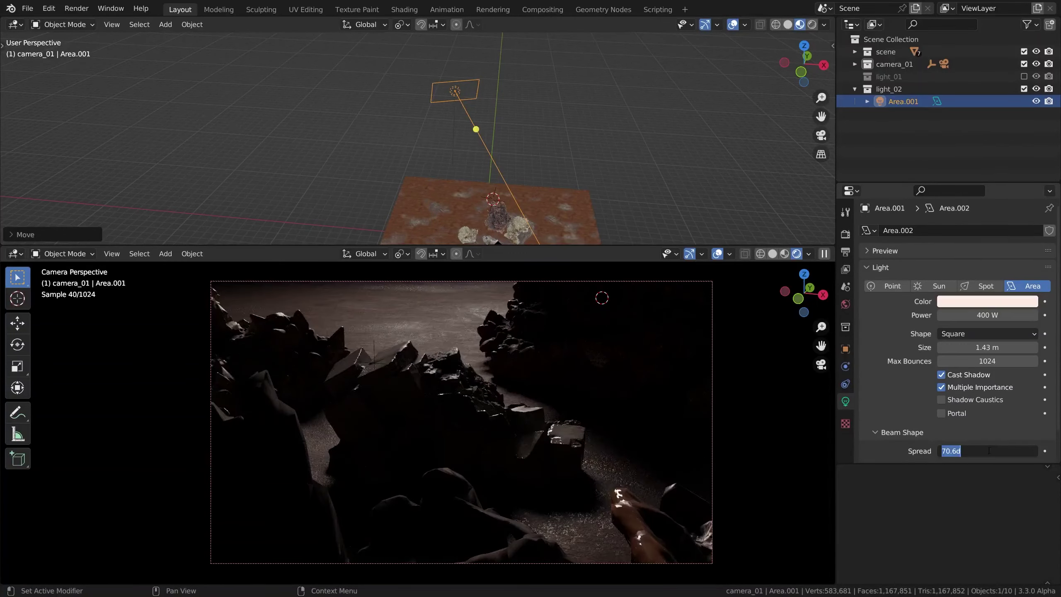
{"action": "key", "text": "Return"}
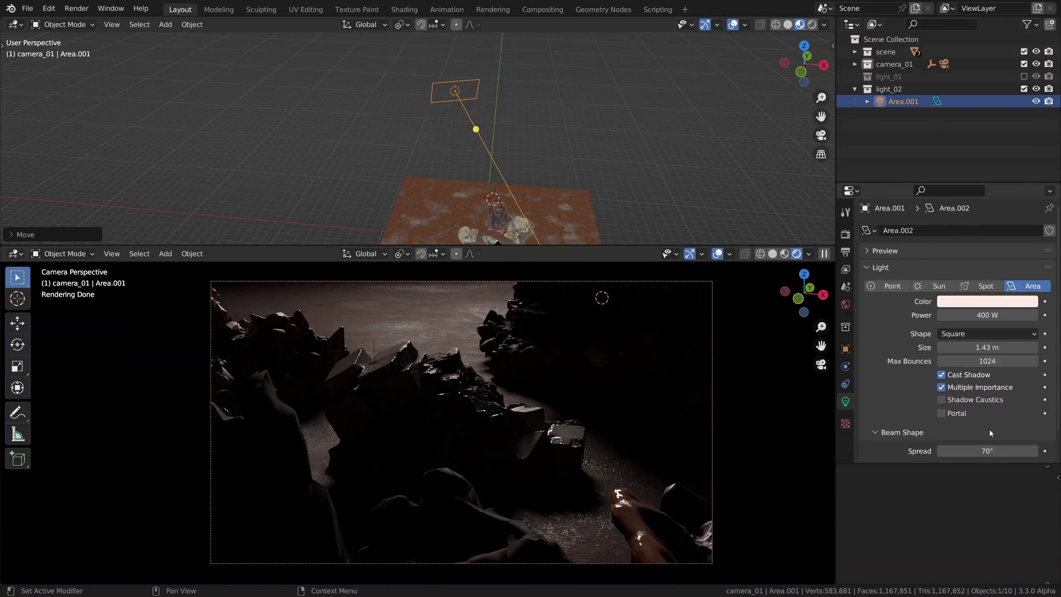
Enable the light_01 collection and toggle light_02 off and on to compare the lighting
{"action": "left_click", "coordinate": [1024, 77]}
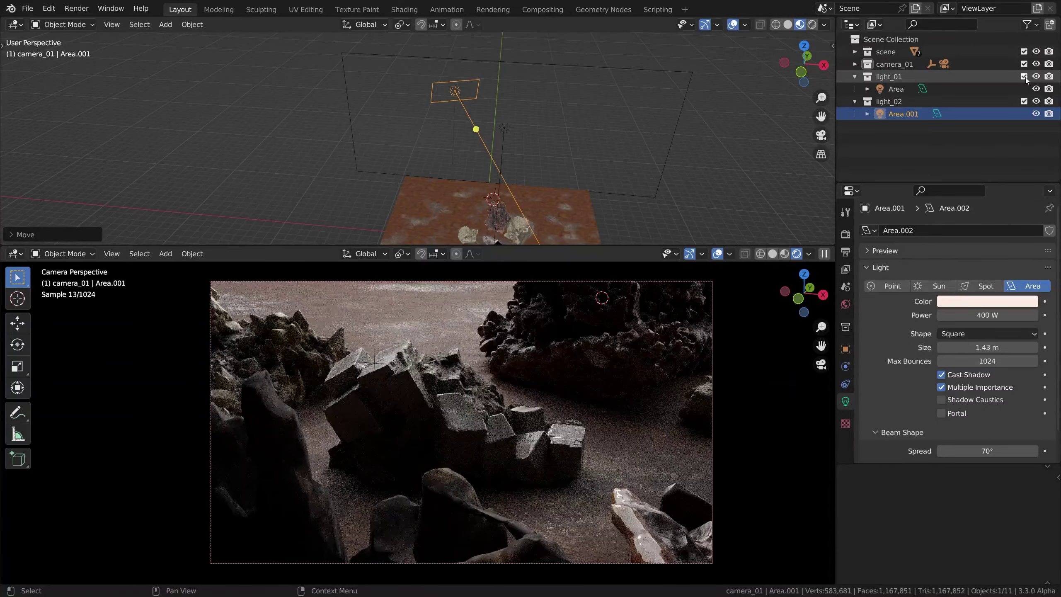
{"action": "left_click", "coordinate": [1024, 101]}
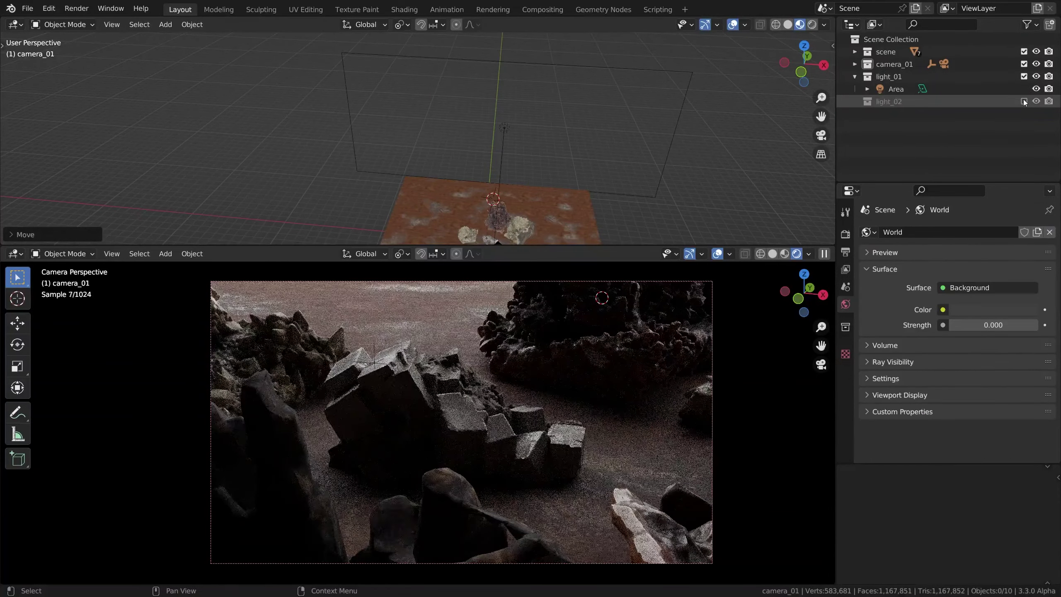
{"action": "left_click", "coordinate": [1024, 101]}
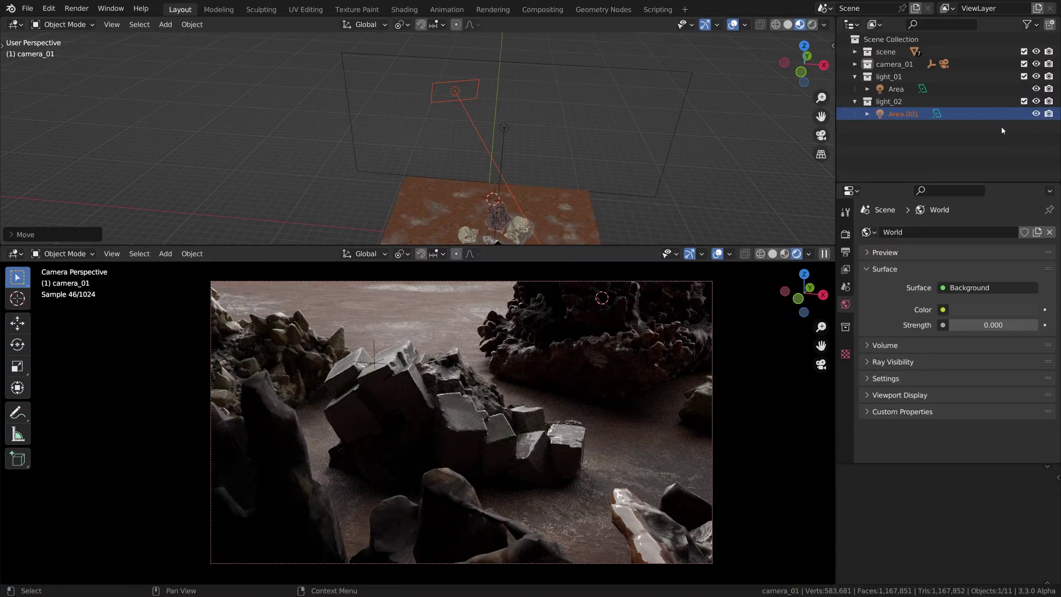
Disable the noise threshold for both viewport and final render in the Cycles sampling settings
{"action": "left_click", "coordinate": [844, 235]}
{"action": "left_click", "coordinate": [873, 300]}
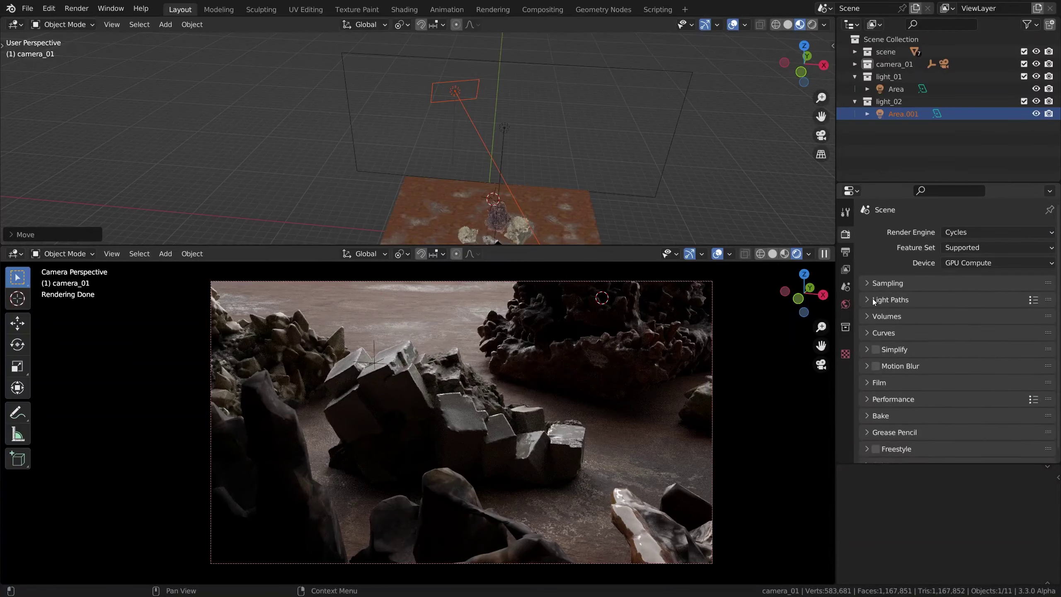
{"action": "left_click", "coordinate": [889, 284]}
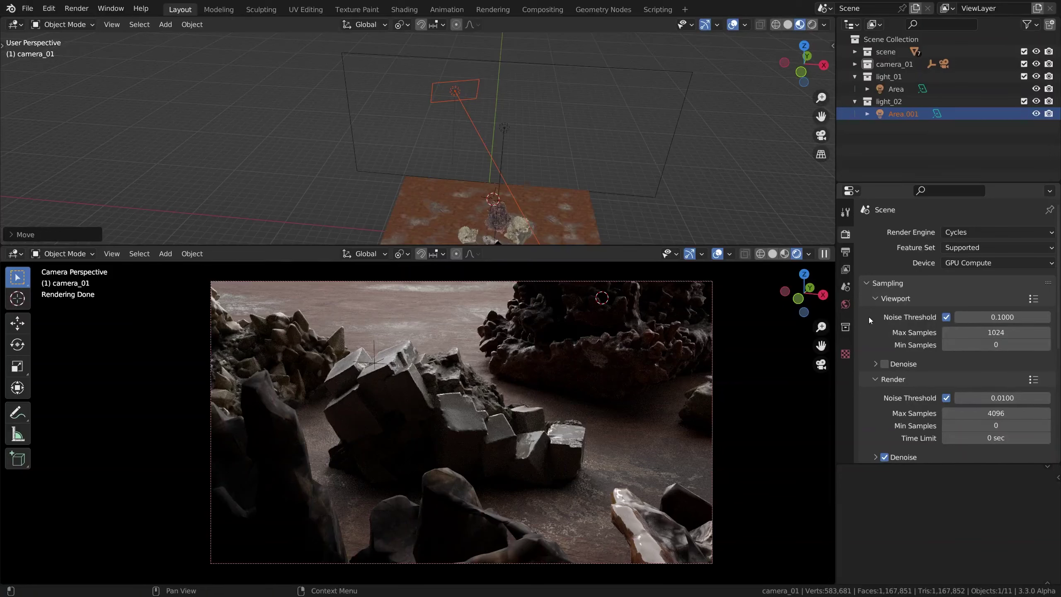
{"action": "left_click", "coordinate": [946, 317]}
{"action": "left_click", "coordinate": [947, 385]}
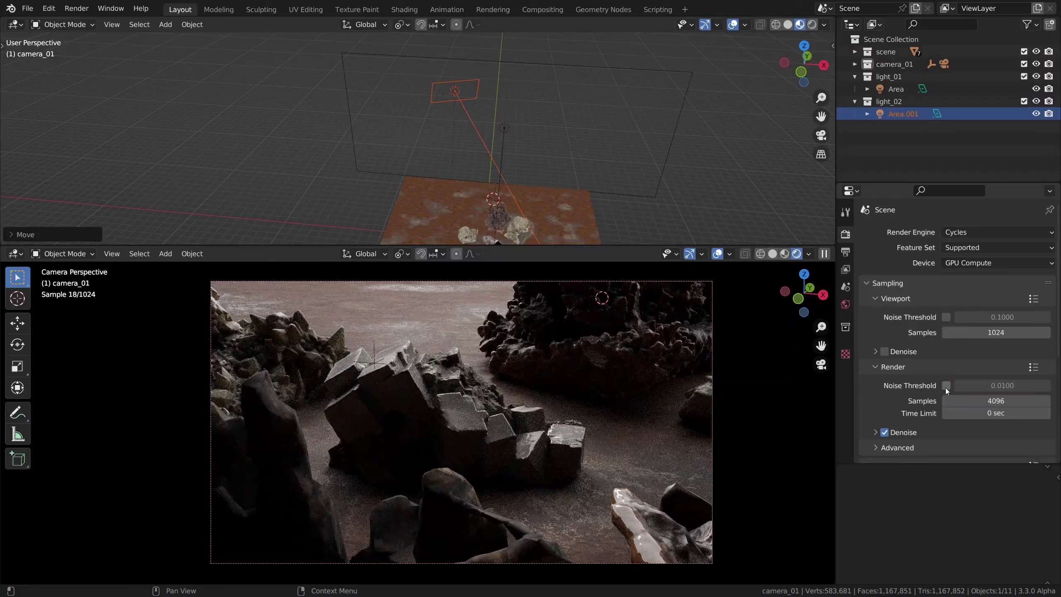
Set both the viewport and the final render samples to 128
{"action": "double_click", "coordinate": [999, 334]}
{"action": "type", "text": "12"}
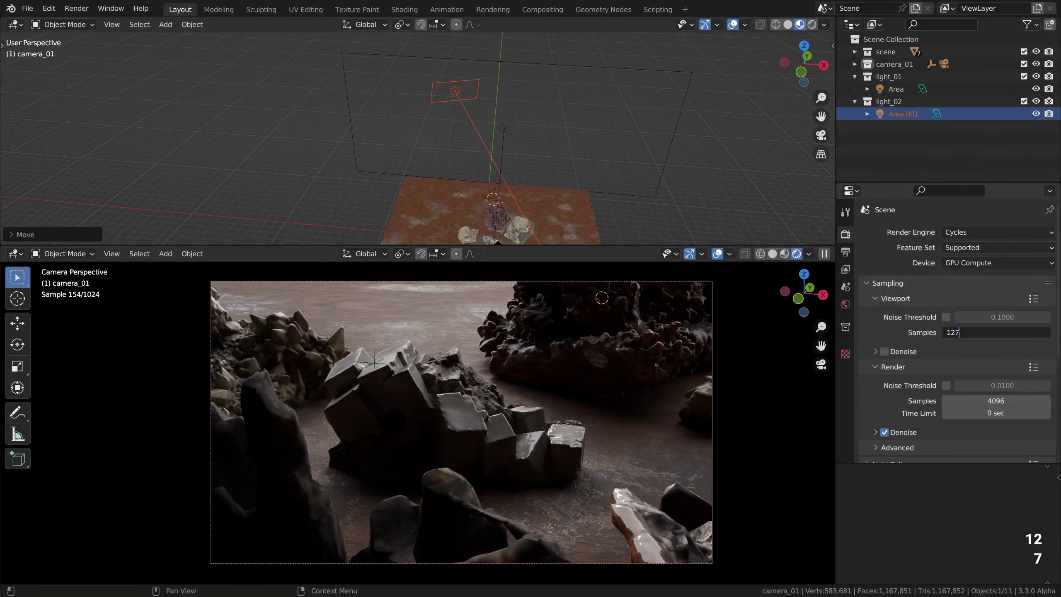
{"action": "type", "text": "8"}
{"action": "key", "text": "Return"}
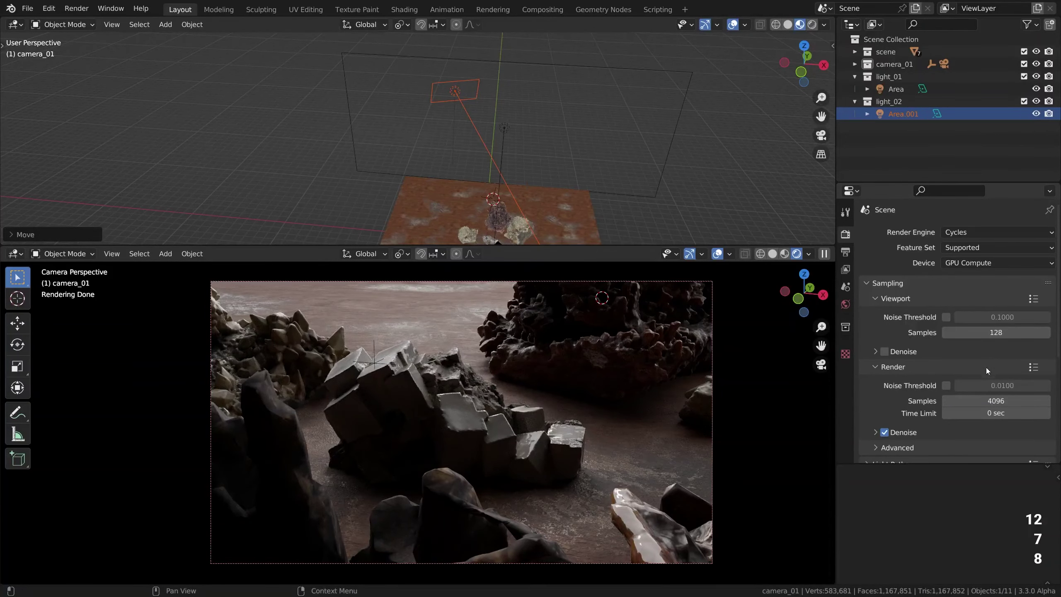
{"action": "double_click", "coordinate": [996, 400]}
{"action": "type", "text": "128"}
{"action": "key", "text": "Return"}
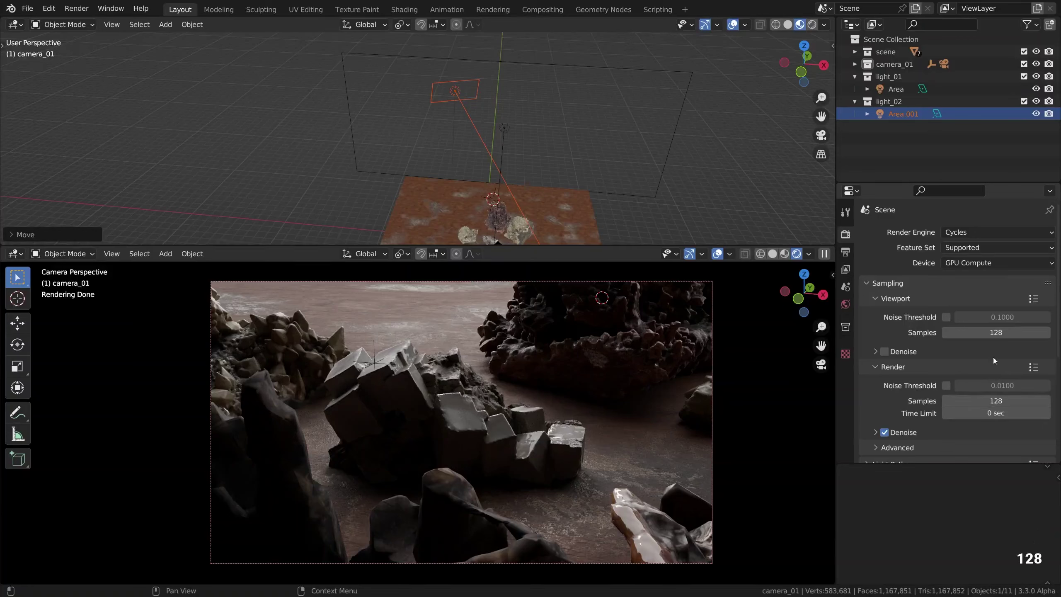
Enable viewport denoising, try OpenImageDenoise, and choose the OptiX denoiser with the Albedo pass
{"action": "left_click", "coordinate": [884, 352]}
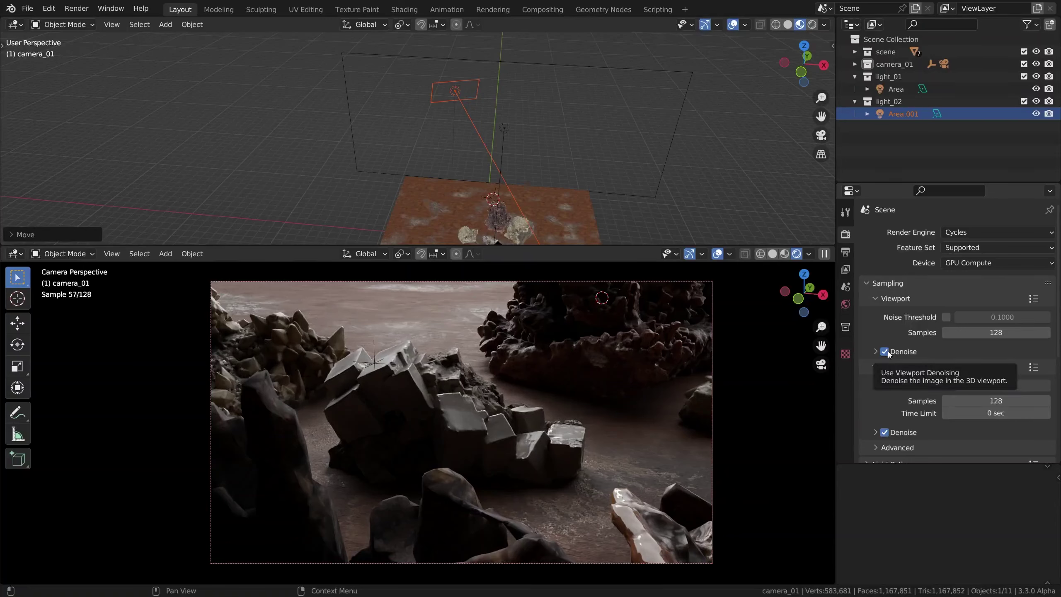
{"action": "left_click", "coordinate": [875, 352]}
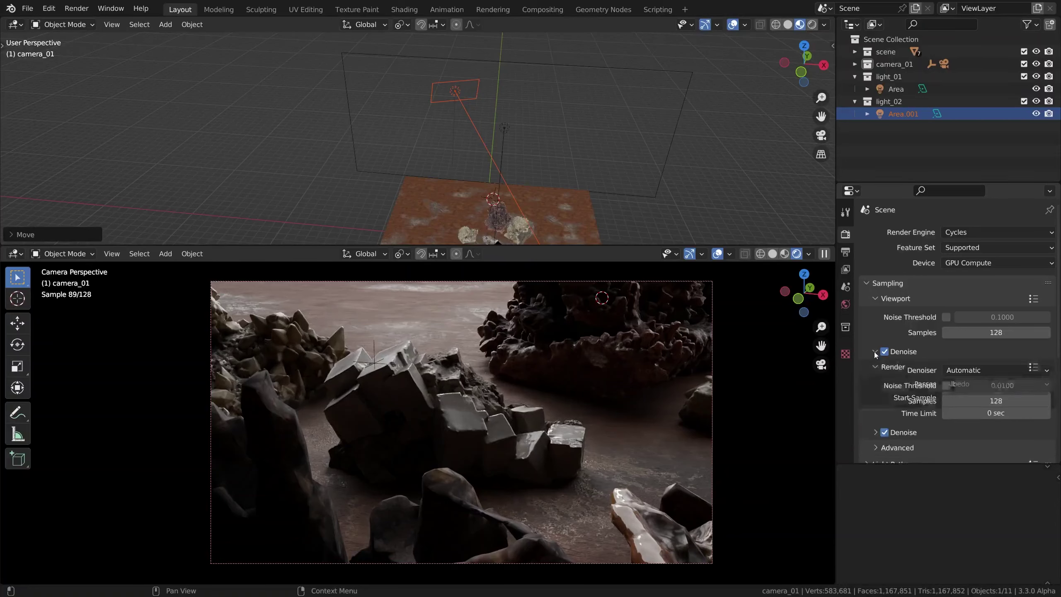
{"action": "left_click", "coordinate": [957, 370]}
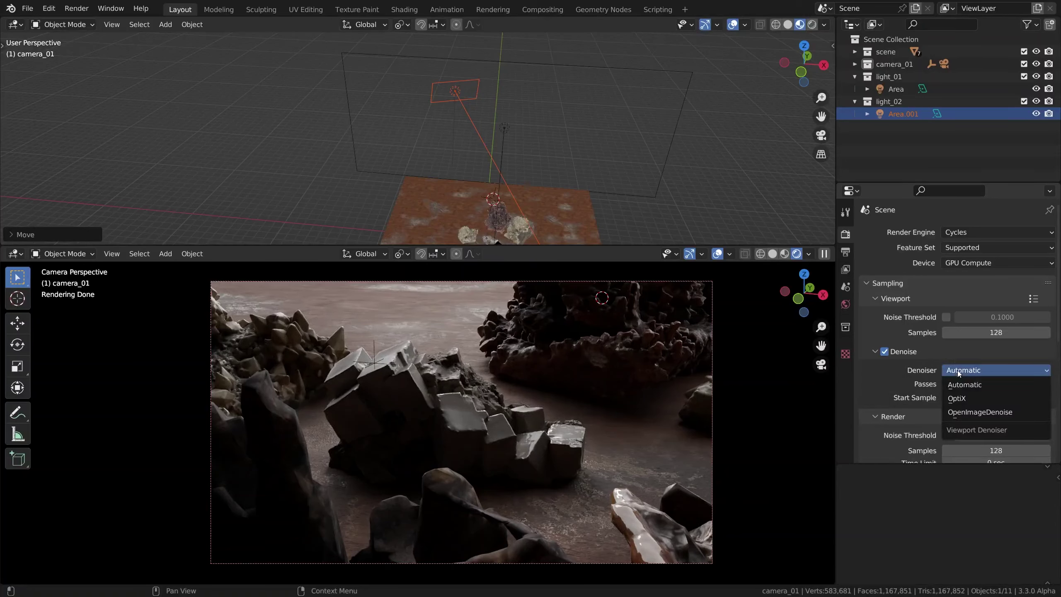
{"action": "left_click", "coordinate": [967, 412]}
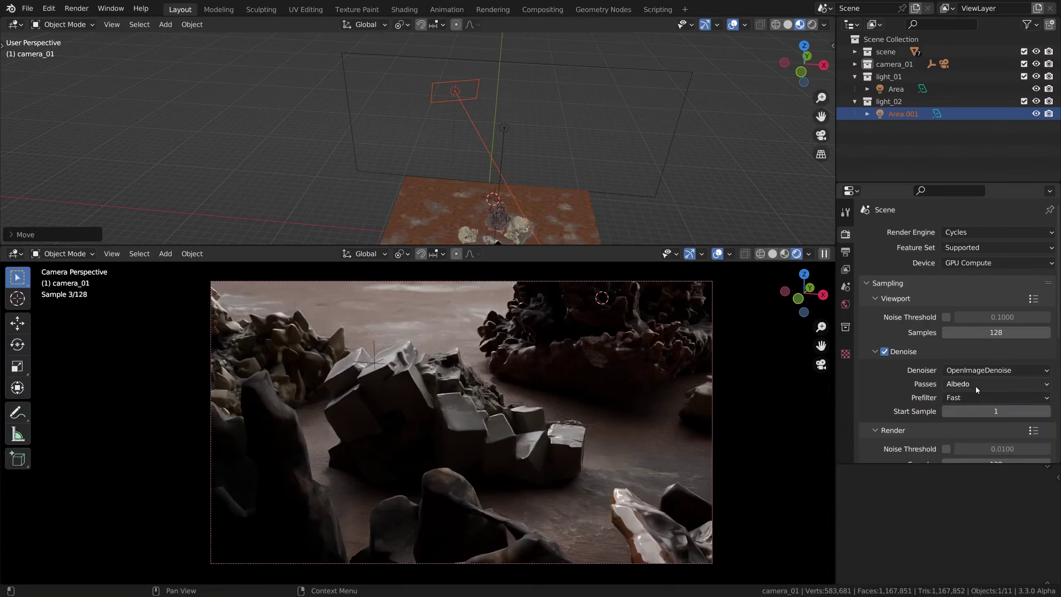
{"action": "left_click", "coordinate": [969, 370]}
{"action": "left_click", "coordinate": [971, 398]}
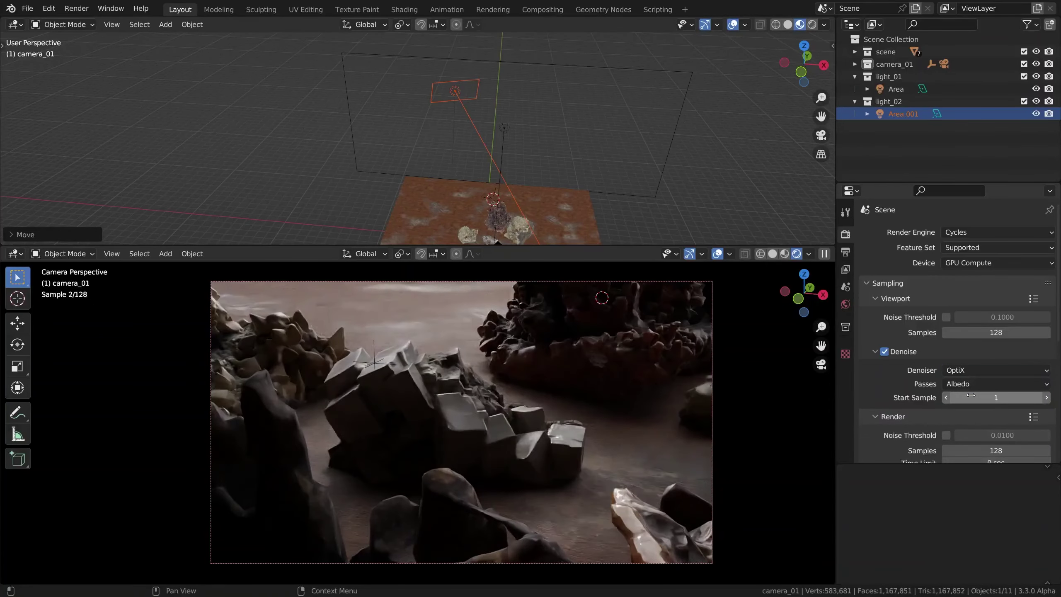
{"action": "left_click", "coordinate": [958, 388]}
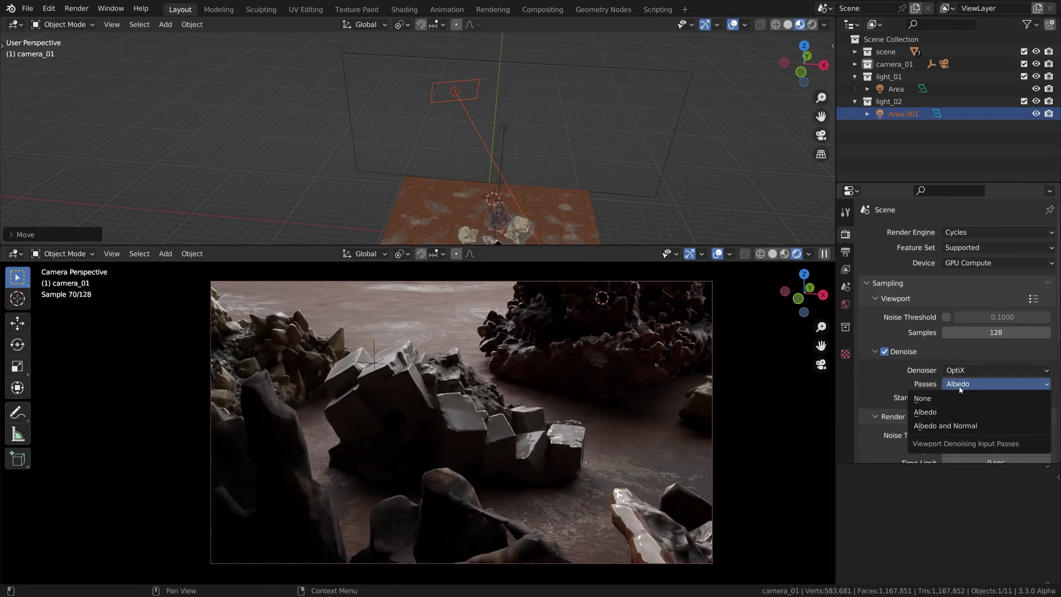
{"action": "scroll", "coordinate": [913, 378], "scroll_direction": "down", "scroll_amount": 2}
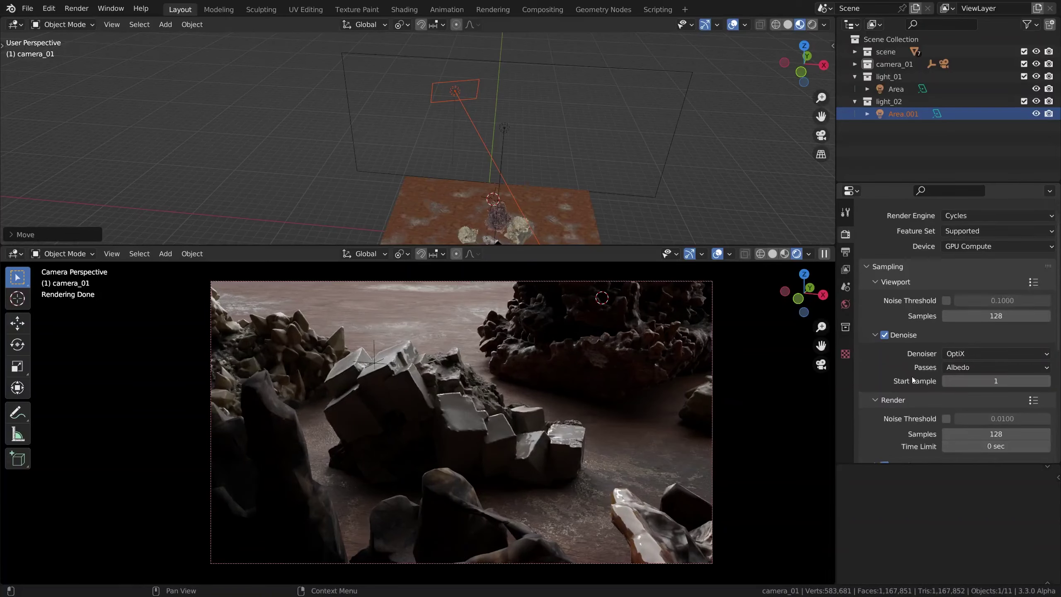
Try OptiX as the final render denoiser, and switch it back to OpenImageDenoise
{"action": "left_click", "coordinate": [875, 449]}
{"action": "scroll", "coordinate": [894, 419], "scroll_direction": "down", "scroll_amount": 2}
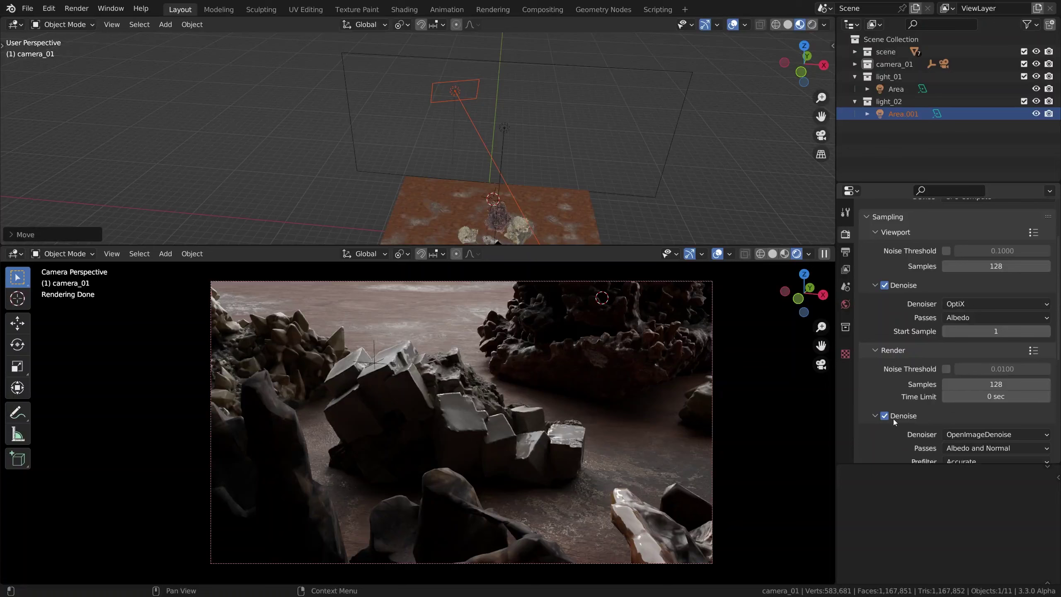
{"action": "scroll", "coordinate": [913, 413], "scroll_direction": "down", "scroll_amount": 6}
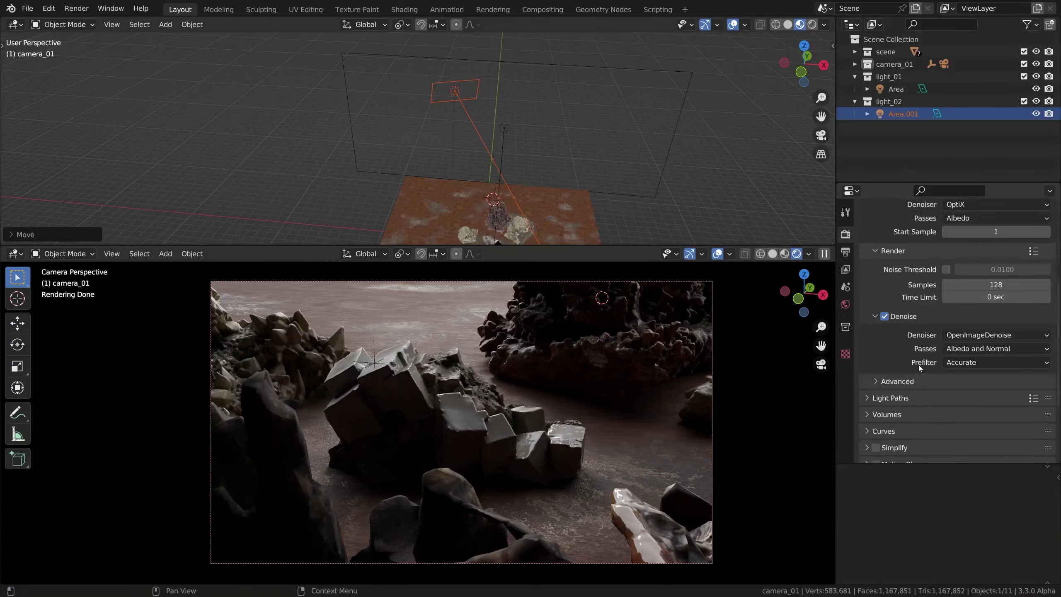
{"action": "left_click", "coordinate": [965, 337]}
{"action": "left_click", "coordinate": [946, 350]}
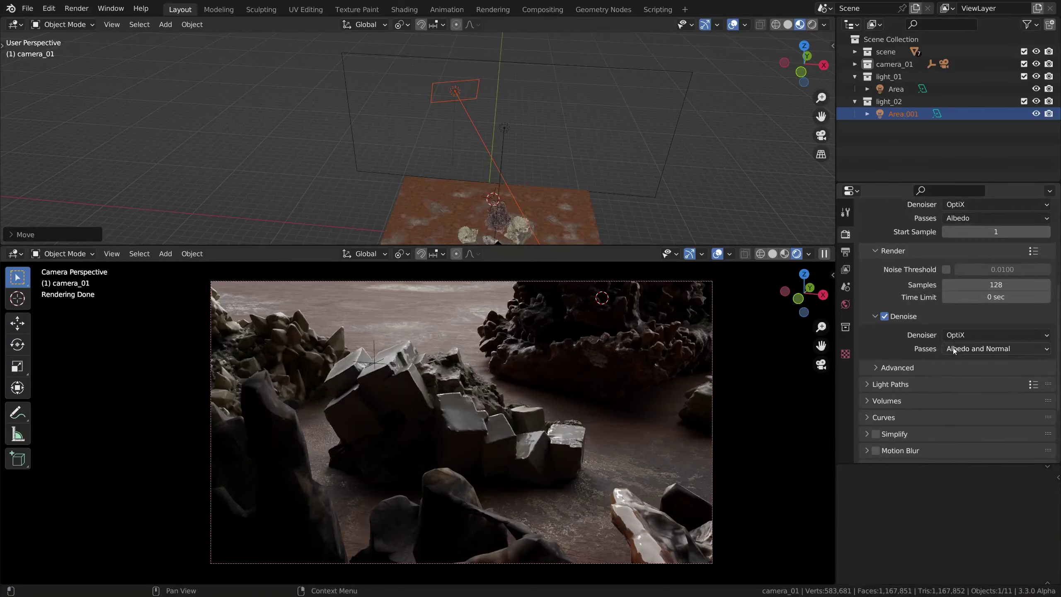
{"action": "scroll", "coordinate": [933, 346], "scroll_direction": "up", "scroll_amount": 2}
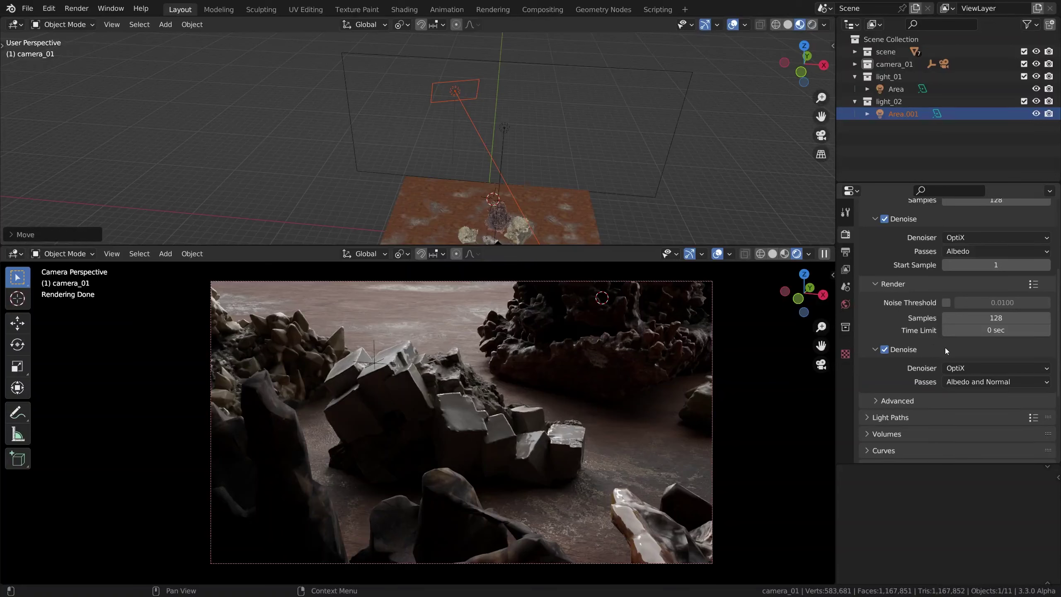
{"action": "left_click", "coordinate": [962, 368]}
{"action": "left_click", "coordinate": [961, 384]}
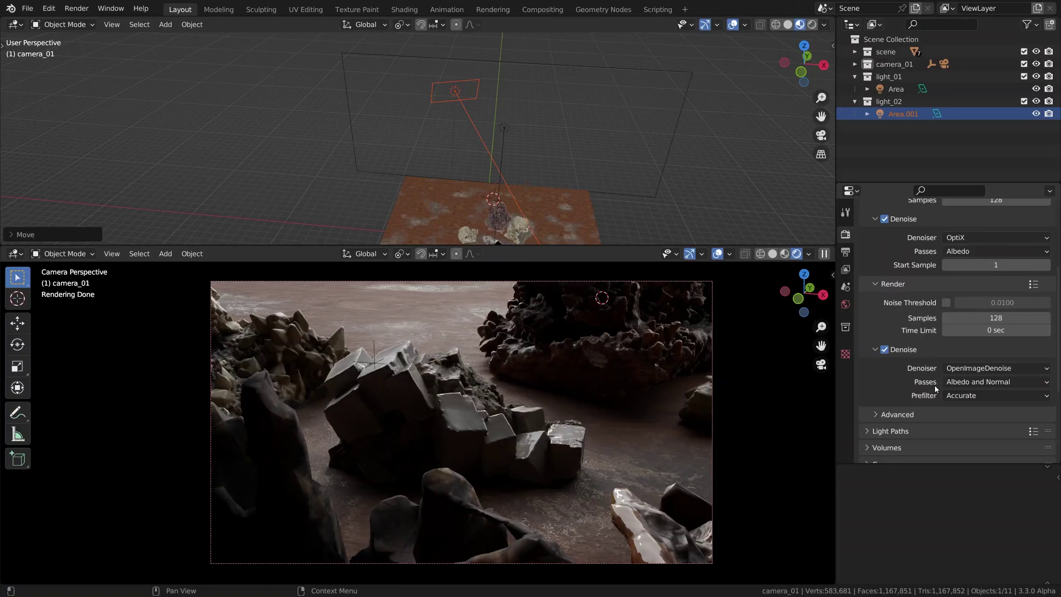
Collapse the viewport denoise options while keeping the viewport and render sampling settings expanded
{"action": "scroll", "coordinate": [936, 386], "scroll_direction": "up", "scroll_amount": 3}
{"action": "left_click", "coordinate": [894, 334]}
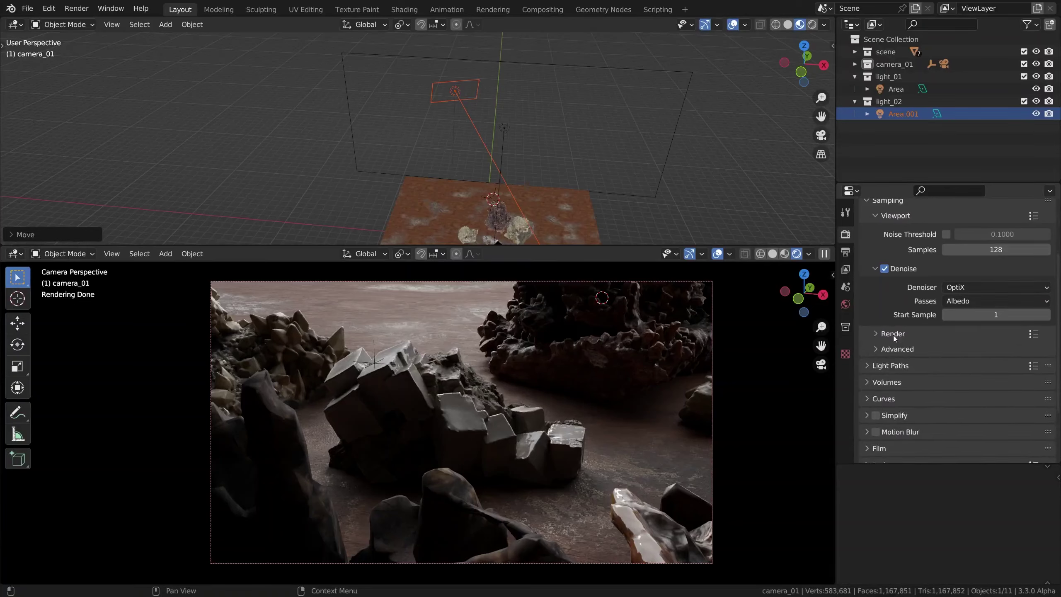
{"action": "left_click", "coordinate": [875, 268]}
{"action": "scroll", "coordinate": [874, 267], "scroll_direction": "up", "scroll_amount": 2}
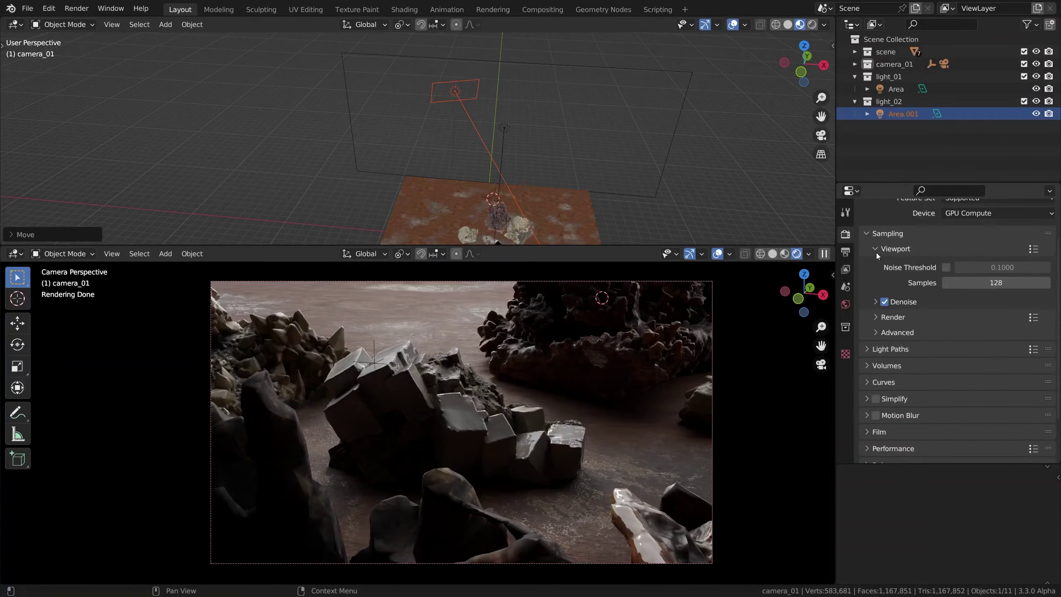
{"action": "left_click", "coordinate": [877, 251]}
{"action": "left_click", "coordinate": [877, 251]}
{"action": "left_click", "coordinate": [877, 317]}
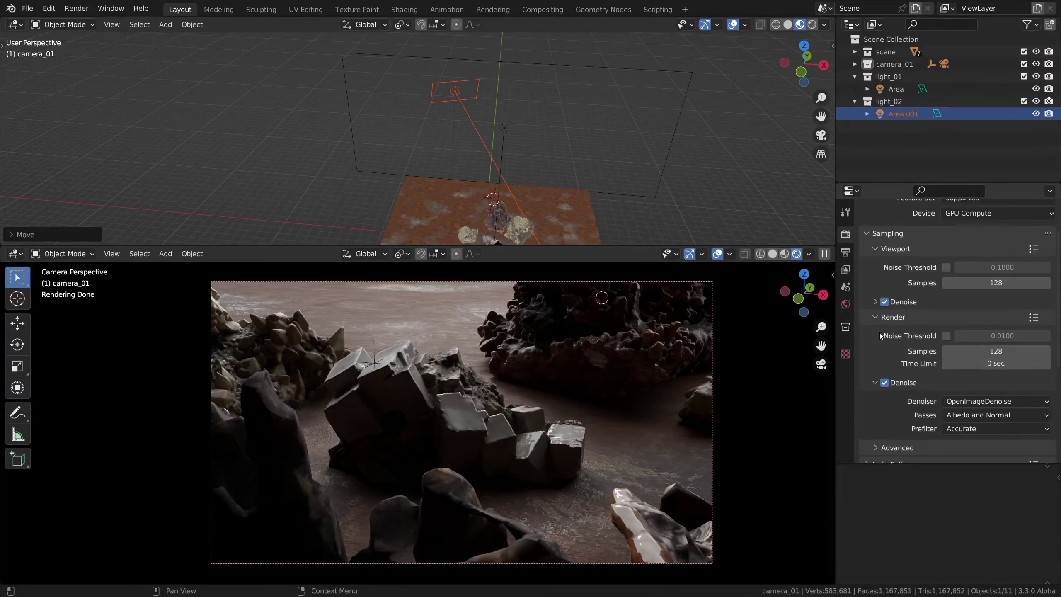
Turn off viewport denoising and check the rendered preview of the rocks from a free view
{"action": "middle_click_drag", "start_coordinate": [541, 365], "coordinate": [415, 395], "text": "alt"}
{"action": "left_click", "coordinate": [884, 302]}
{"action": "scroll", "coordinate": [426, 396], "scroll_direction": "down", "scroll_amount": 5}
{"action": "scroll", "coordinate": [415, 395], "scroll_direction": "up", "scroll_amount": 5}
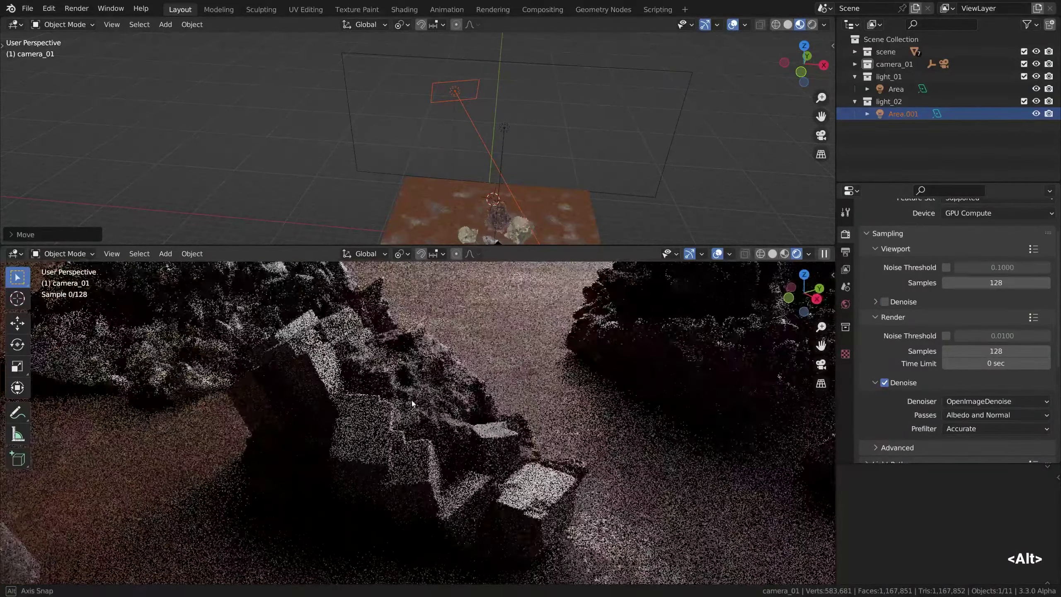
Turn viewport denoising back on and return the rendered preview to the camera view
{"action": "scroll", "coordinate": [411, 400], "scroll_direction": "down", "scroll_amount": 2}
{"action": "scroll", "coordinate": [413, 403], "scroll_direction": "up", "scroll_amount": 2}
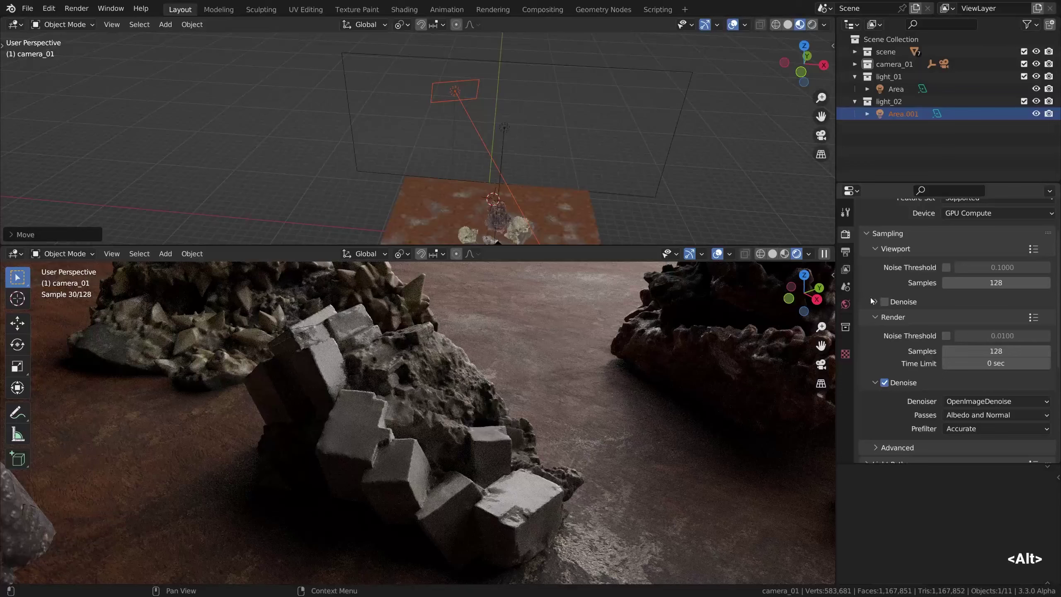
{"action": "left_click", "coordinate": [884, 300]}
{"action": "mouse_move", "coordinate": [502, 403]}
{"action": "middle_mouse_down", "text": "alt"}
{"action": "mouse_move", "coordinate": [473, 400]}
{"action": "mouse_move", "coordinate": [514, 398]}
{"action": "middle_mouse_up", "text": "alt"}
{"action": "key", "text": "ctrl+alt+KP_0"}
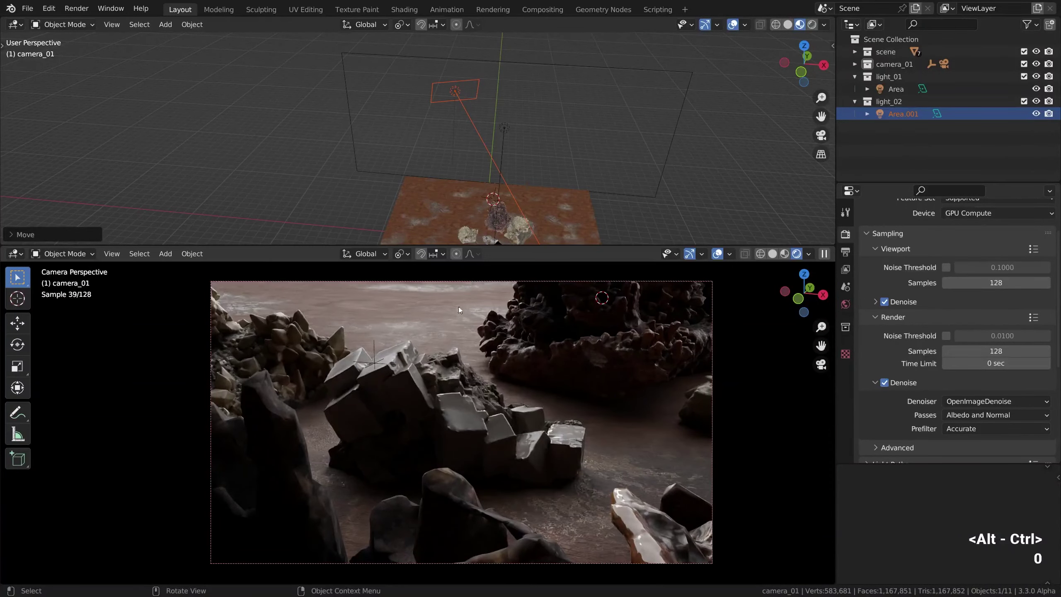
Add the large light_01 area light to the selection and try moving both area lights together
{"action": "key", "text": "g"}
{"action": "right_click", "coordinate": [504, 130]}
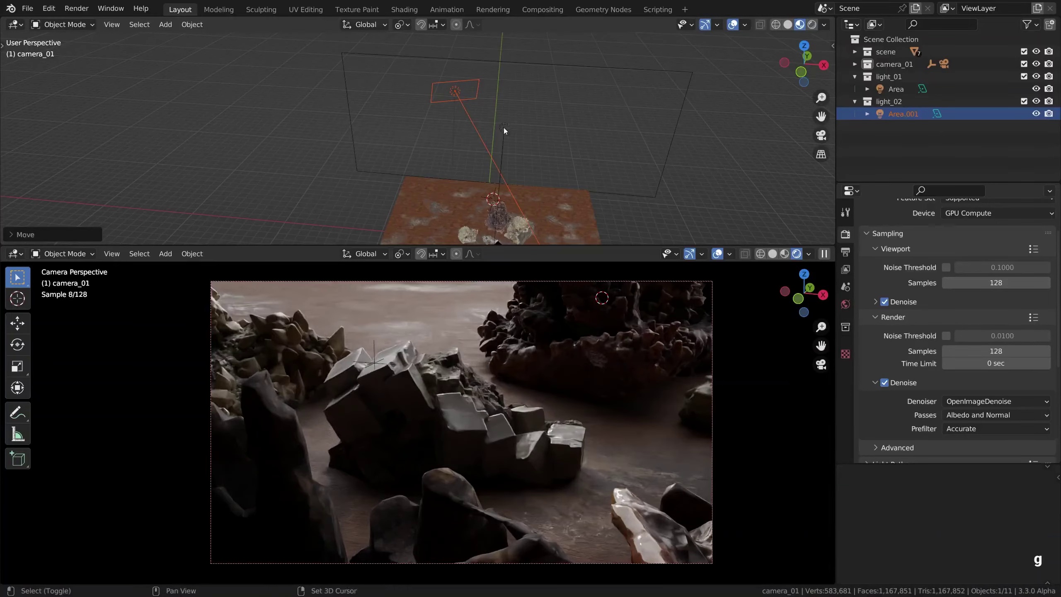
{"action": "left_click", "coordinate": [504, 129], "text": "shift"}
{"action": "key", "text": "g"}
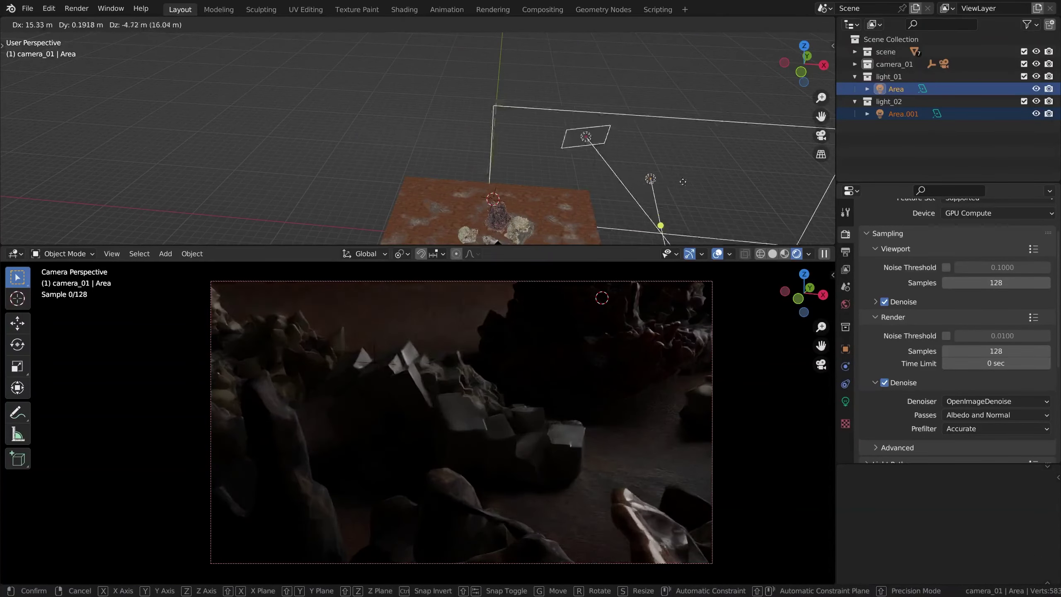
{"action": "left_click", "coordinate": [578, 112]}
Set the pivot point to the 3D Cursor among the rocks and try rotating both area lights around the global Z axis
{"action": "key", "text": "period"}
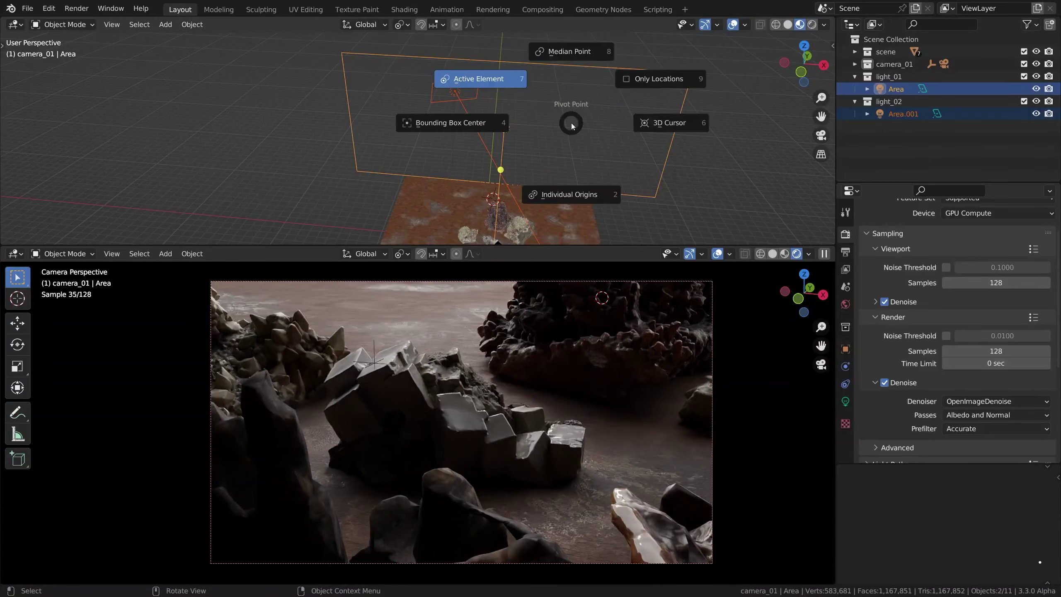
{"action": "left_click", "coordinate": [593, 213]}
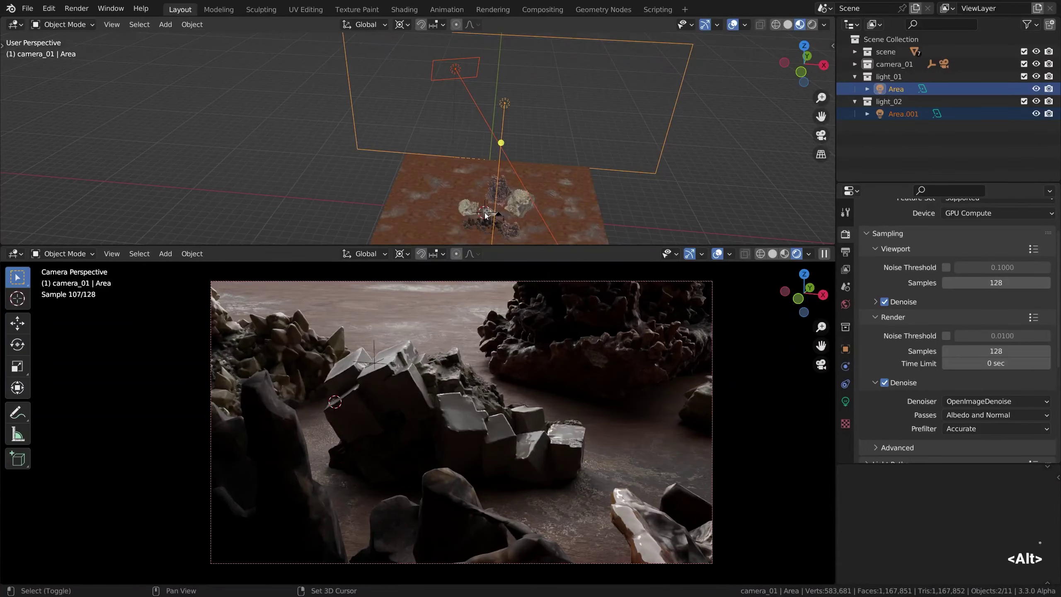
{"action": "key", "text": "r"}
{"action": "key", "text": "z"}
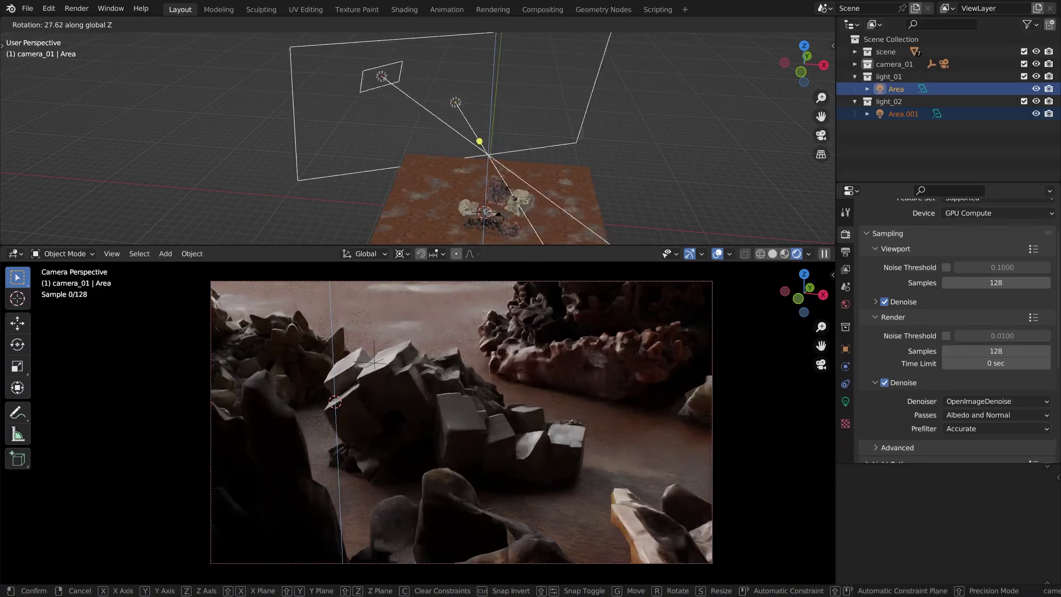
{"action": "left_click", "coordinate": [512, 212]}
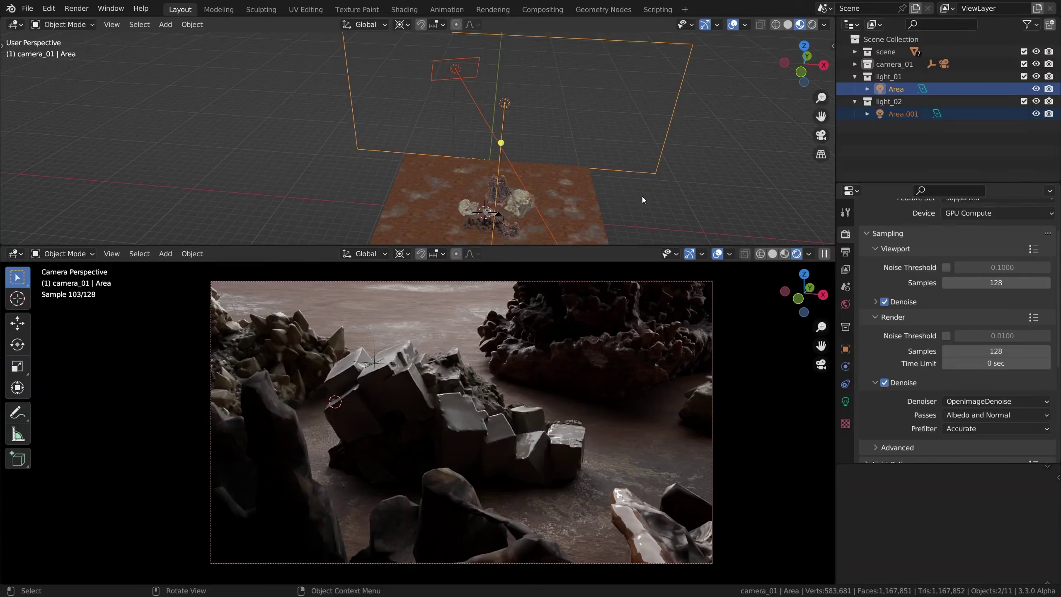
Exclude the light_02 collection from the view layer, and switch the light_01 collection off and back on
{"action": "left_click", "coordinate": [1025, 101]}
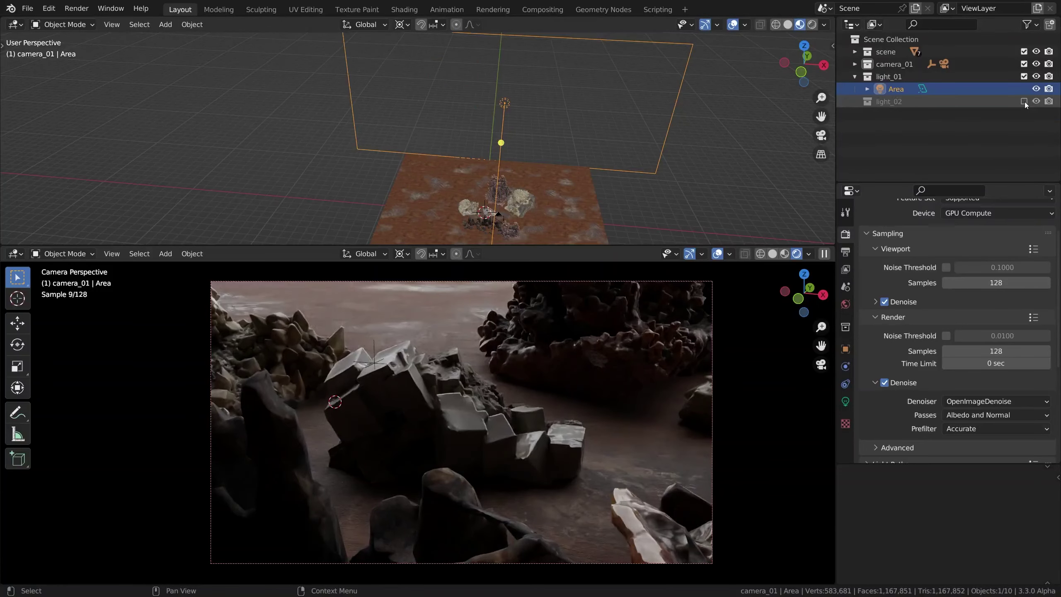
{"action": "left_click", "coordinate": [1024, 77]}
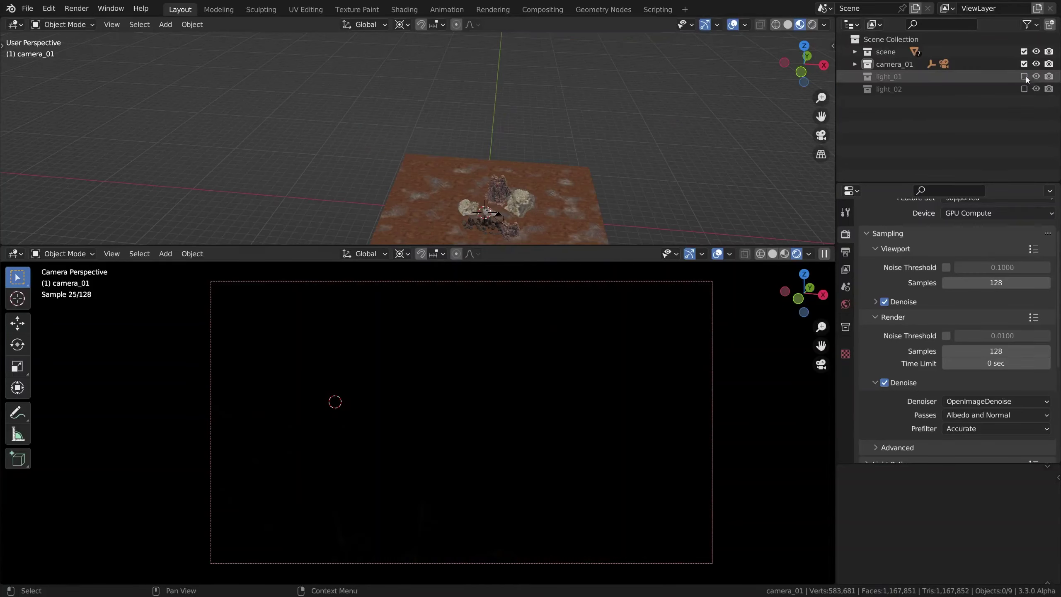
{"action": "left_click", "coordinate": [1023, 77]}
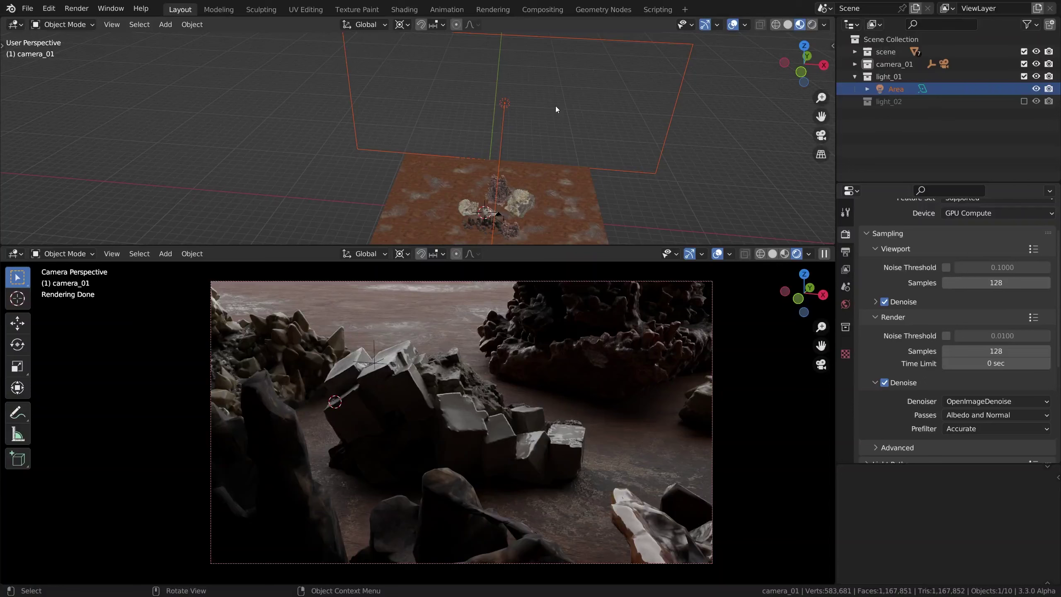
Set the Render In preference for temporary editors to Image Editor and close the preferences
{"action": "left_click", "coordinate": [76, 9]}
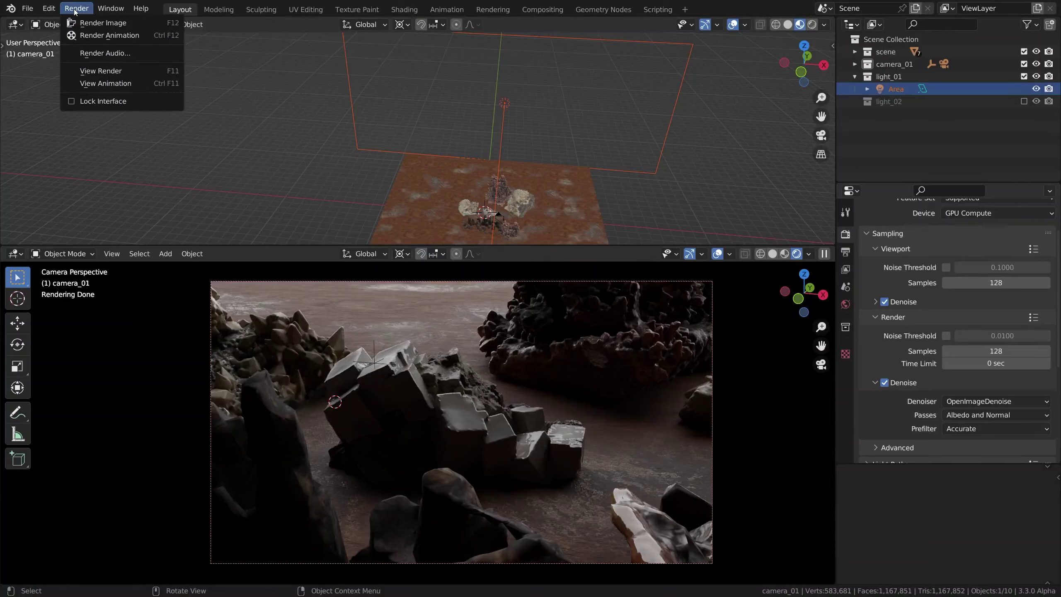
{"action": "mouse_move", "coordinate": [49, 8]}
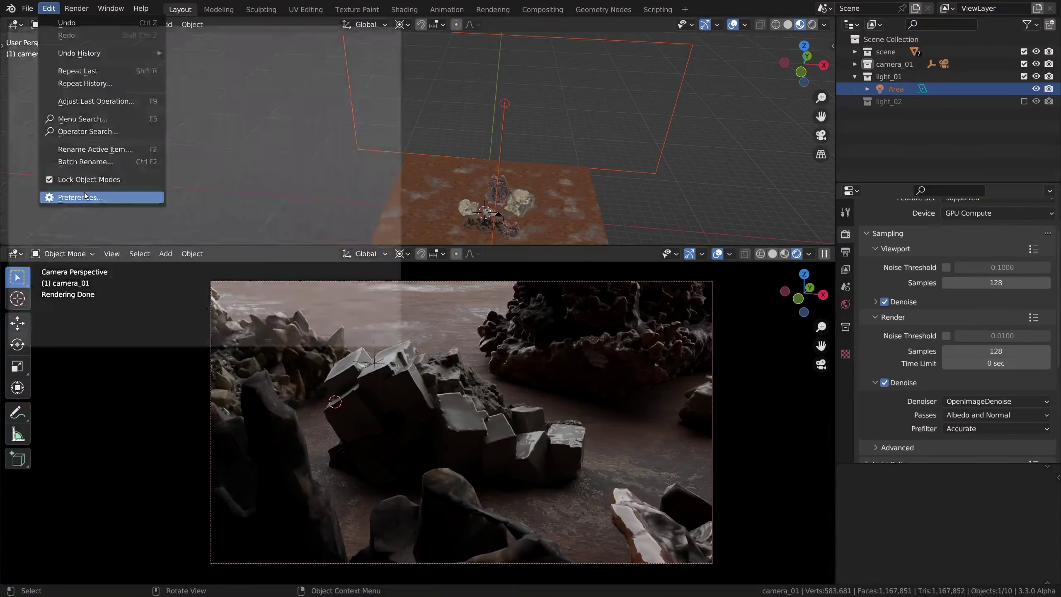
{"action": "left_click", "coordinate": [95, 197]}
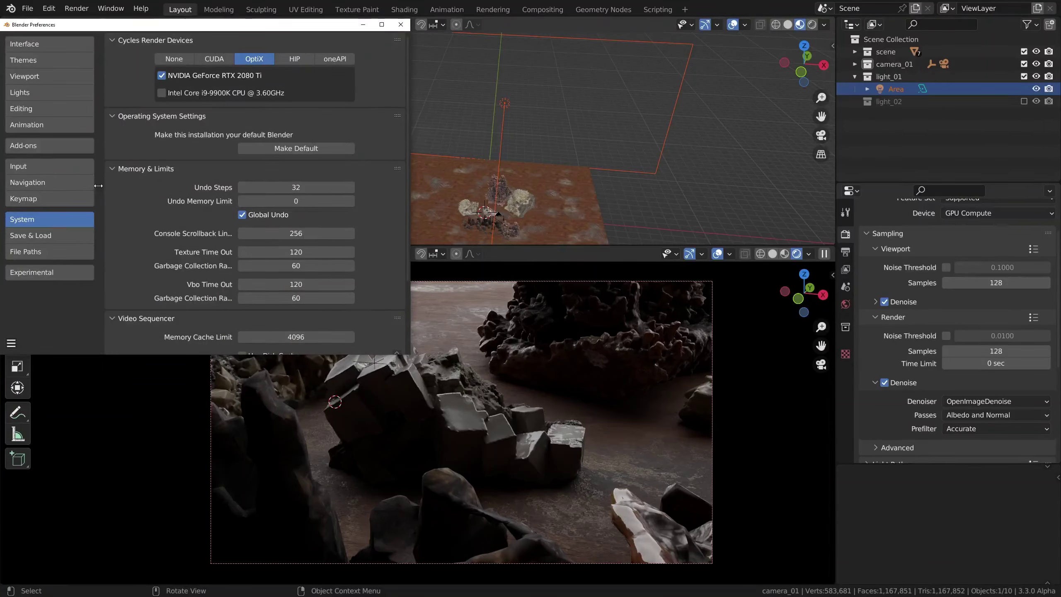
{"action": "left_click", "coordinate": [61, 45]}
{"action": "scroll", "coordinate": [122, 86], "scroll_direction": "down", "scroll_amount": 1}
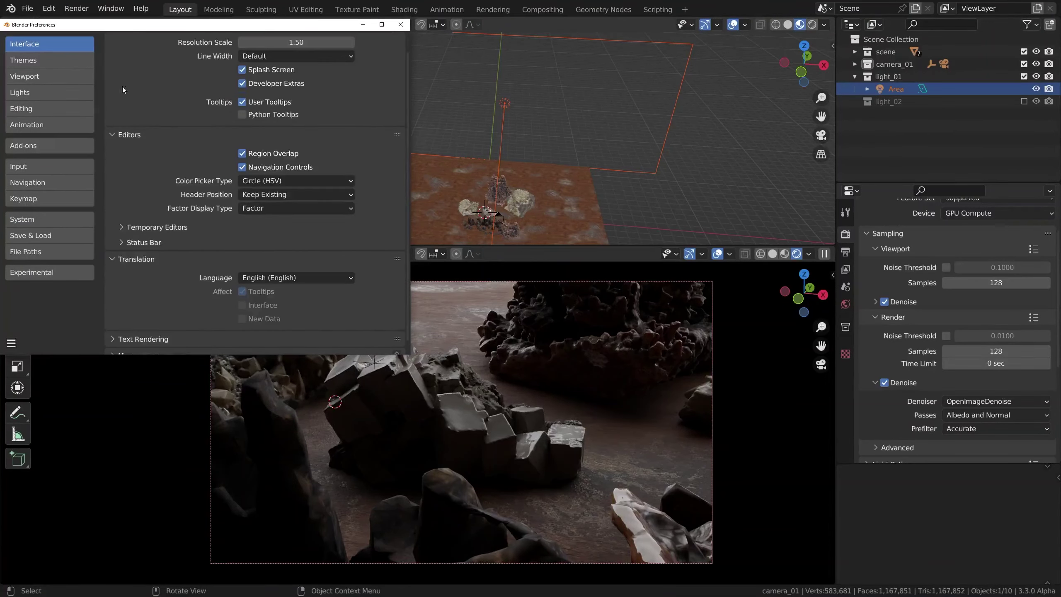
{"action": "left_click", "coordinate": [161, 228]}
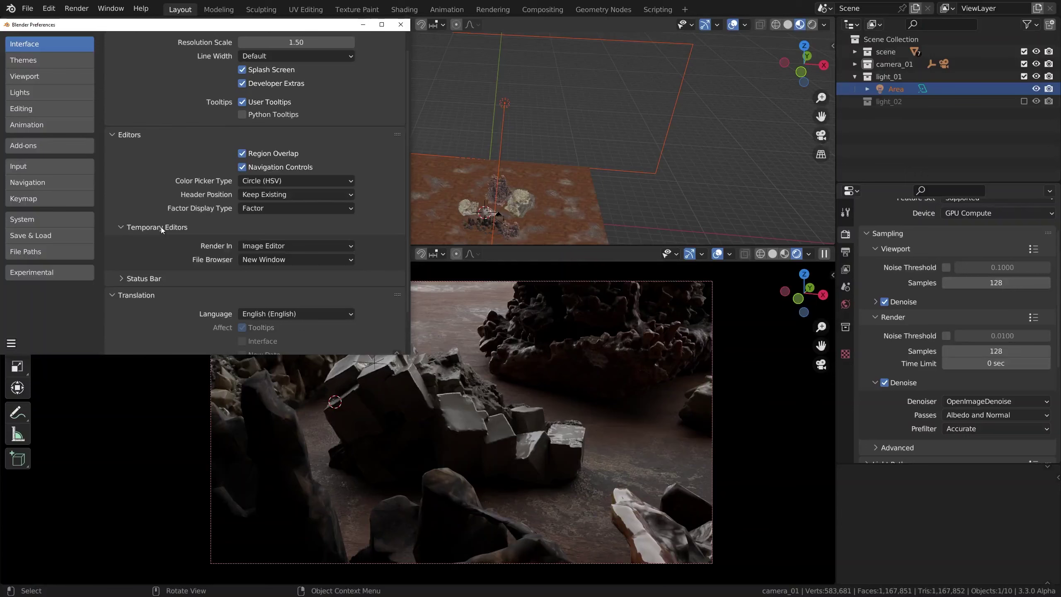
{"action": "left_click", "coordinate": [257, 247]}
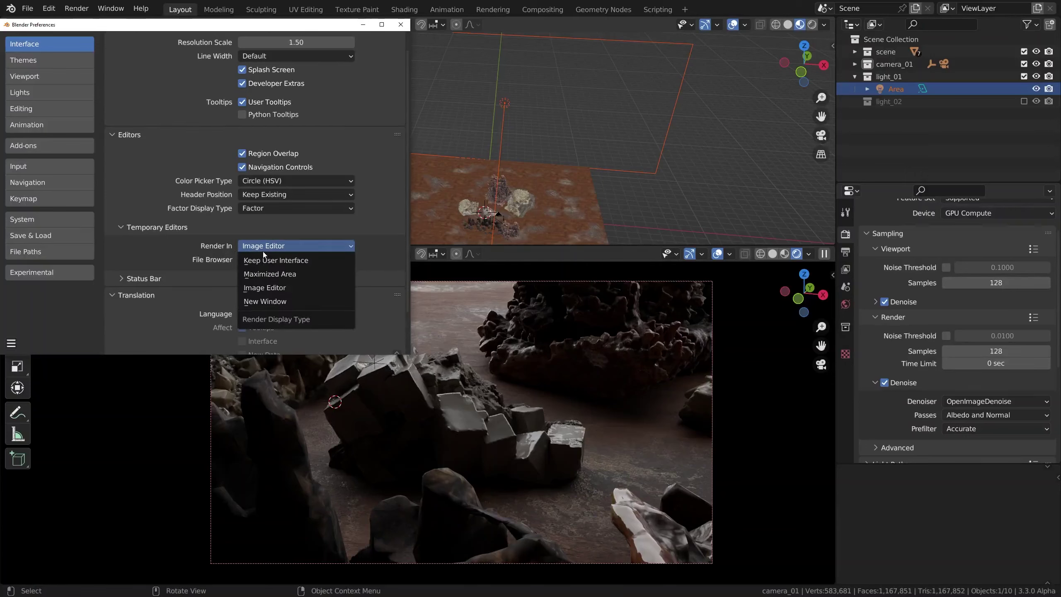
{"action": "left_click", "coordinate": [253, 288]}
{"action": "left_click", "coordinate": [401, 24]}
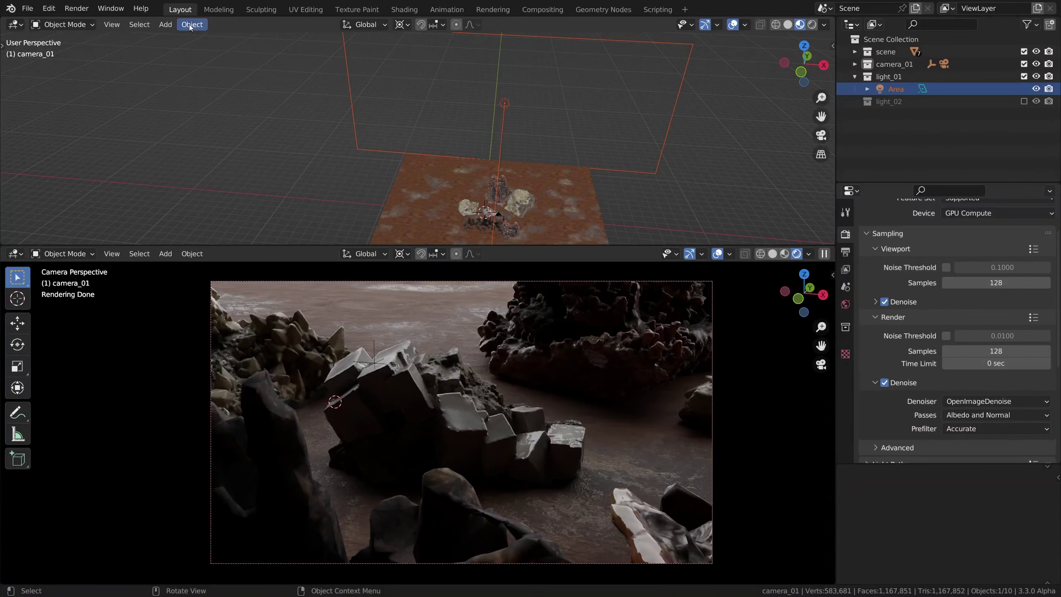
Render the image with only light_01 enabled and frame the whole render result
{"action": "left_click", "coordinate": [77, 8]}
{"action": "left_click", "coordinate": [79, 23]}
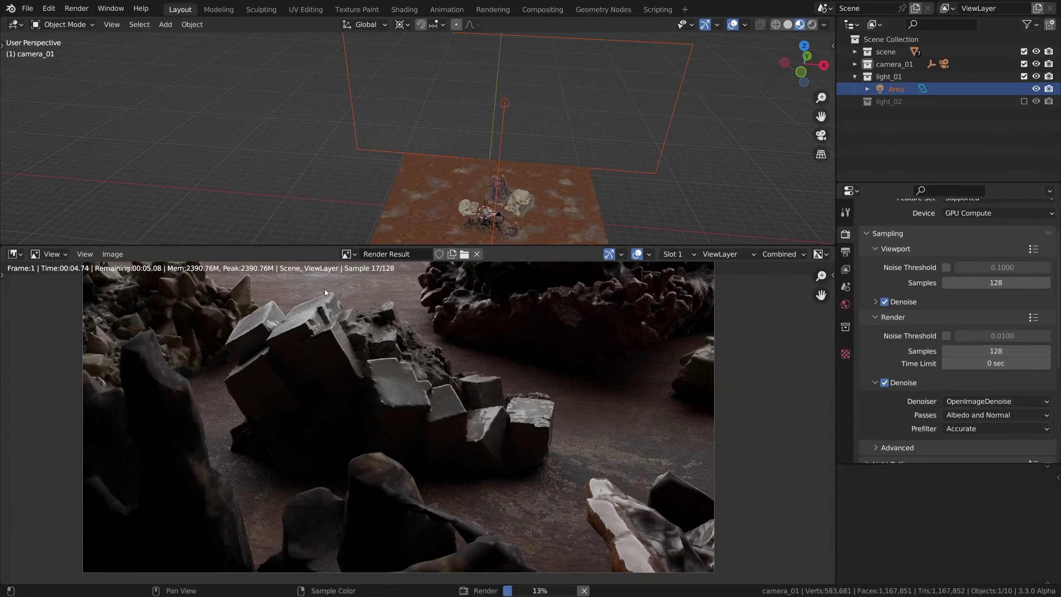
{"action": "middle_click_drag", "start_coordinate": [325, 289], "coordinate": [347, 311]}
{"action": "scroll", "coordinate": [348, 313], "scroll_direction": "down", "scroll_amount": 1}
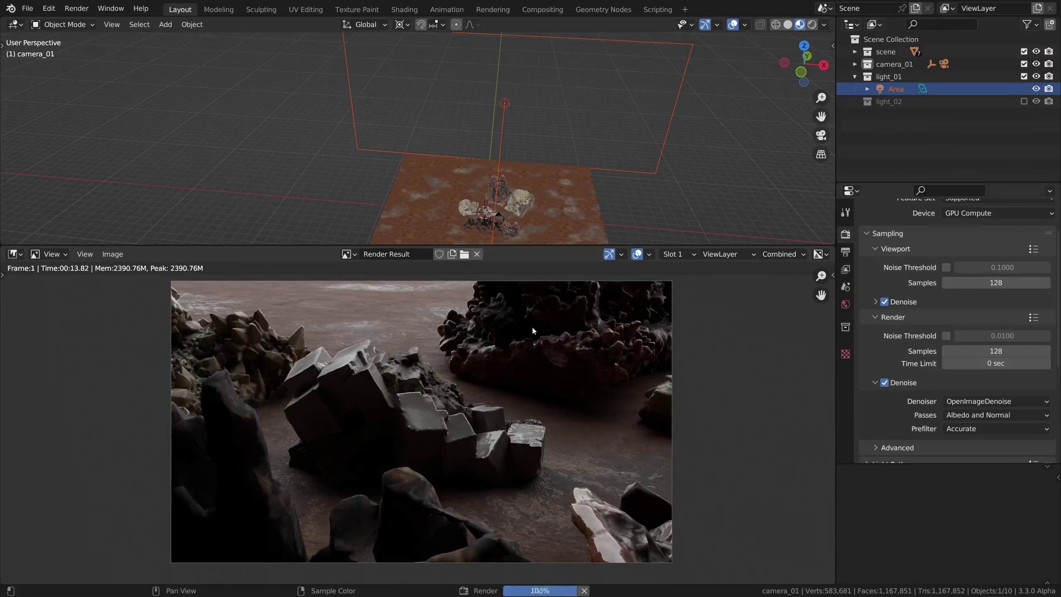
Check the output resolution format and return to the Cycles render settings
{"action": "left_click", "coordinate": [844, 252]}
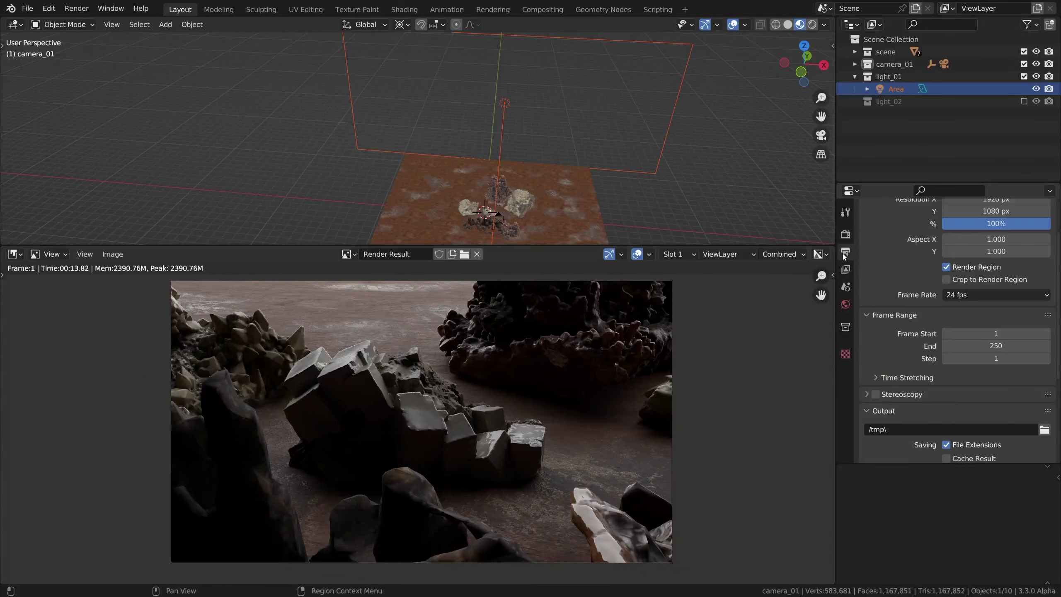
{"action": "scroll", "coordinate": [899, 246], "scroll_direction": "up", "scroll_amount": 2}
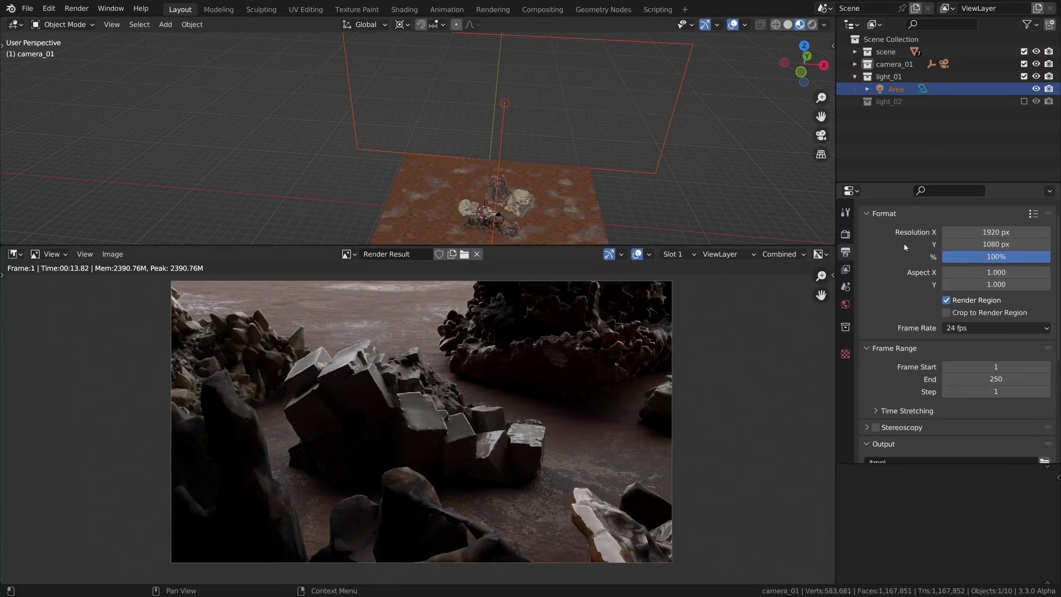
{"action": "left_click", "coordinate": [847, 235]}
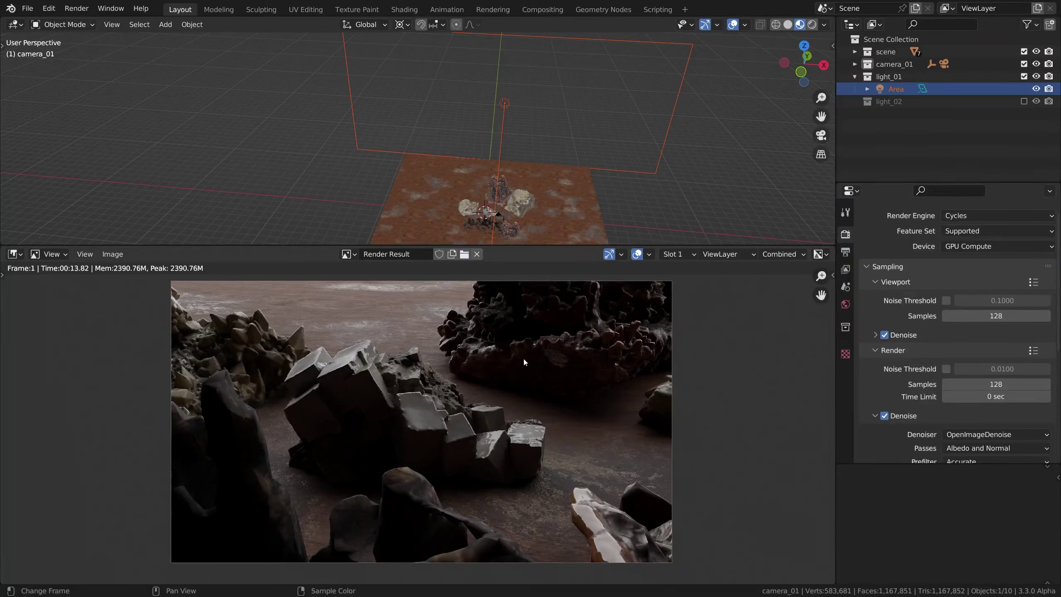
Switch the render result to Slot 2, enable the light_02 collection, and render the image again
{"action": "left_click", "coordinate": [675, 254]}
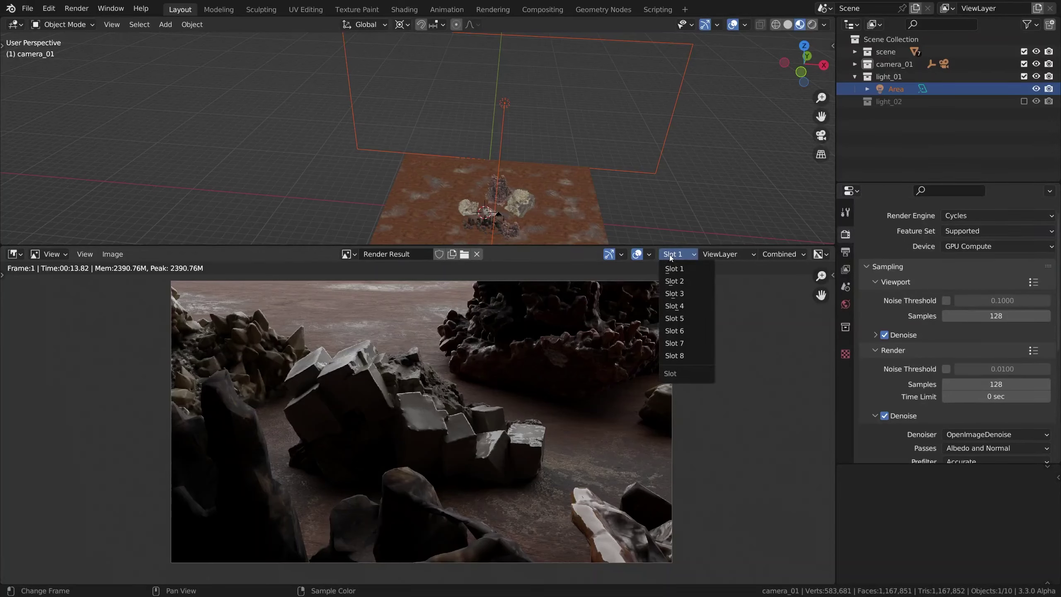
{"action": "left_click", "coordinate": [687, 281]}
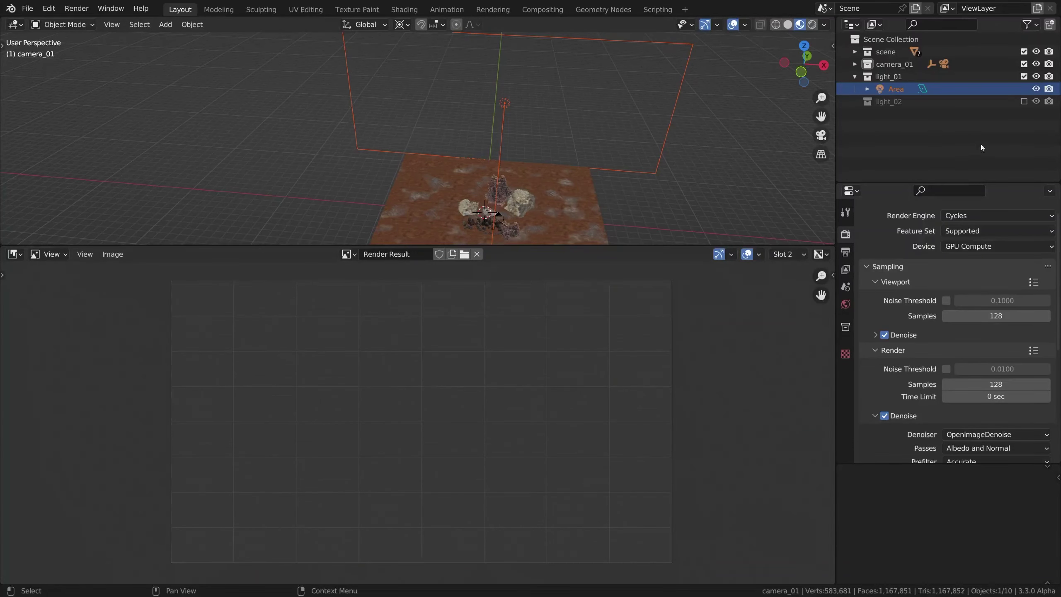
{"action": "left_click", "coordinate": [1024, 101]}
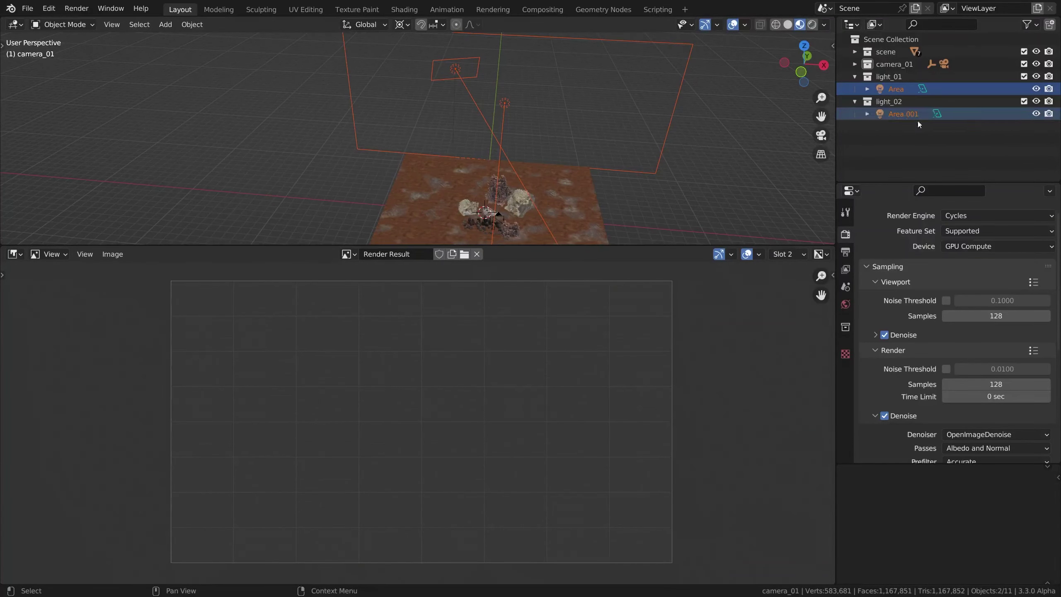
{"action": "key", "text": "F12"}
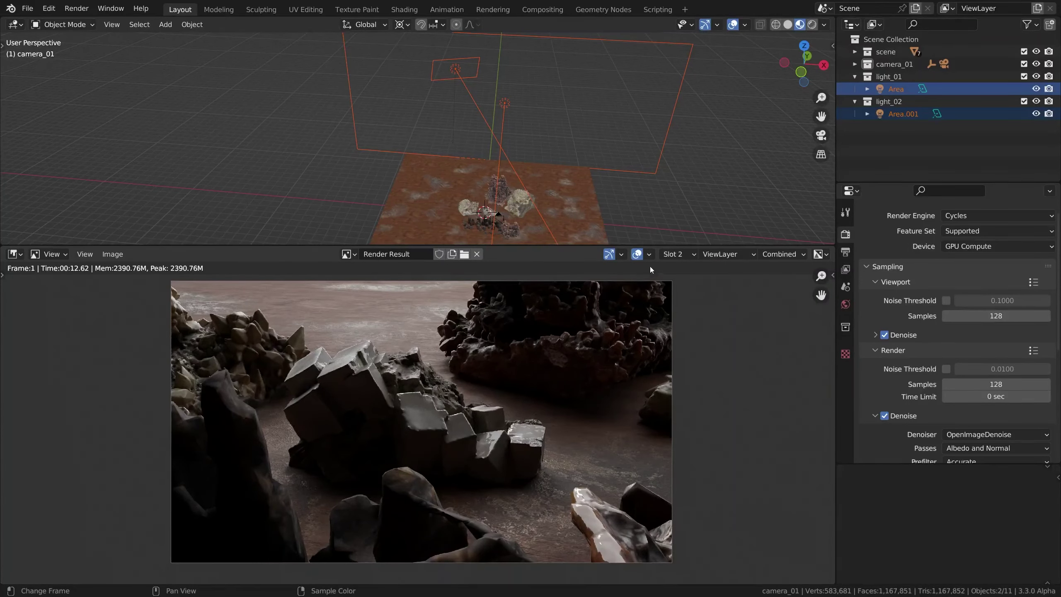
Compare the full renders in Slot 1 and Slot 2 by switching between them
{"action": "left_click", "coordinate": [676, 254]}
{"action": "left_click", "coordinate": [679, 271]}
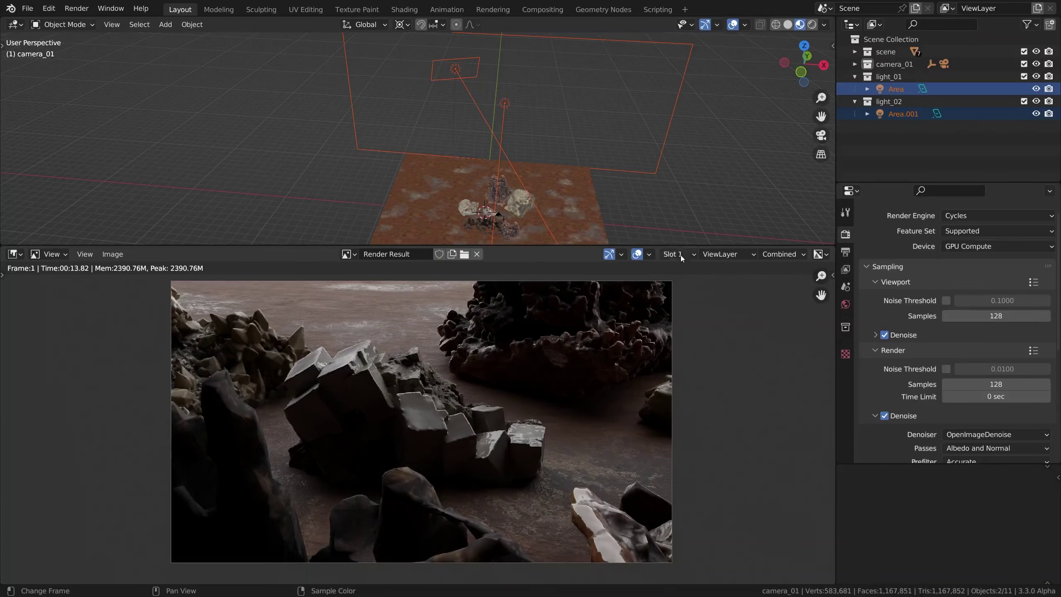
{"action": "left_click", "coordinate": [676, 254]}
{"action": "left_click", "coordinate": [682, 281]}
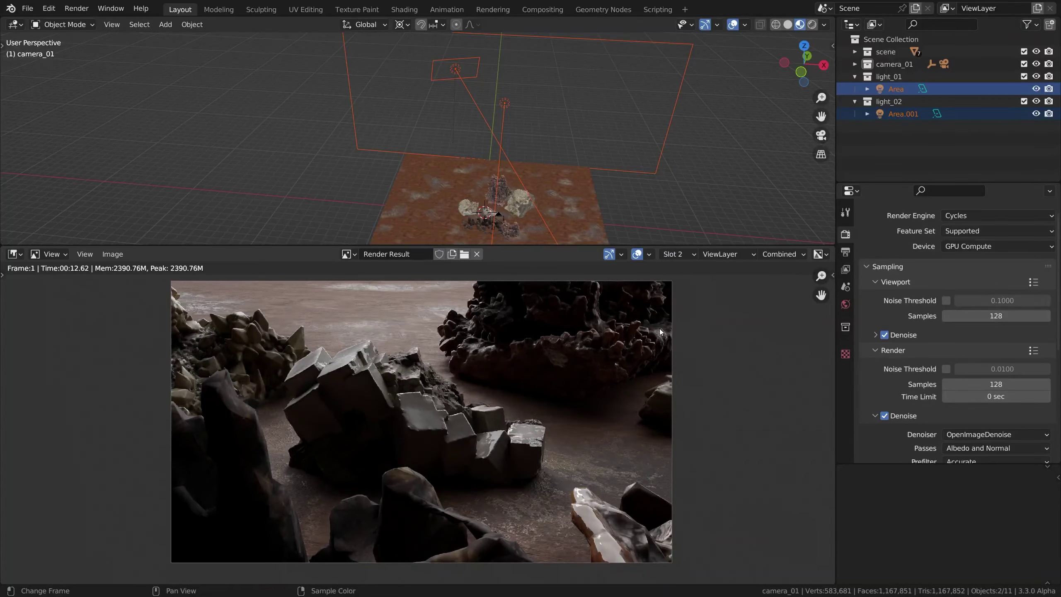
{"action": "key", "text": "1"}
{"action": "key", "text": "2"}
{"action": "key", "text": "1"}
Compare Slot 1 and Slot 2 up close on the cubic rock's edges and highlights, and return to the full image
{"action": "scroll", "coordinate": [348, 369], "scroll_direction": "up", "scroll_amount": 3}
{"action": "scroll", "coordinate": [404, 330], "scroll_direction": "up", "scroll_amount": 2}
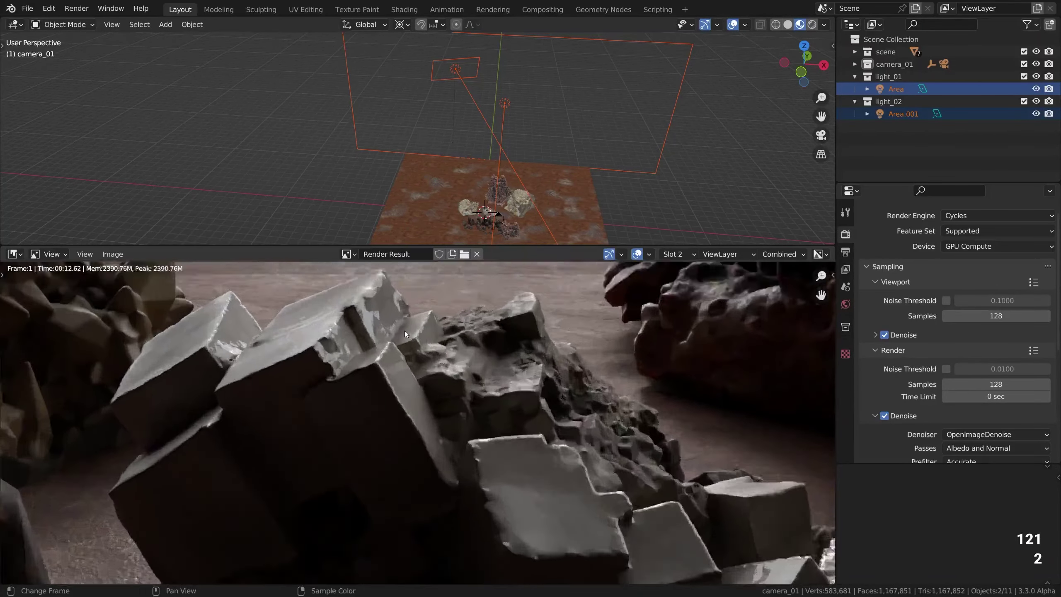
{"action": "key", "text": "2"}
{"action": "key", "text": "1"}
{"action": "key", "text": "2"}
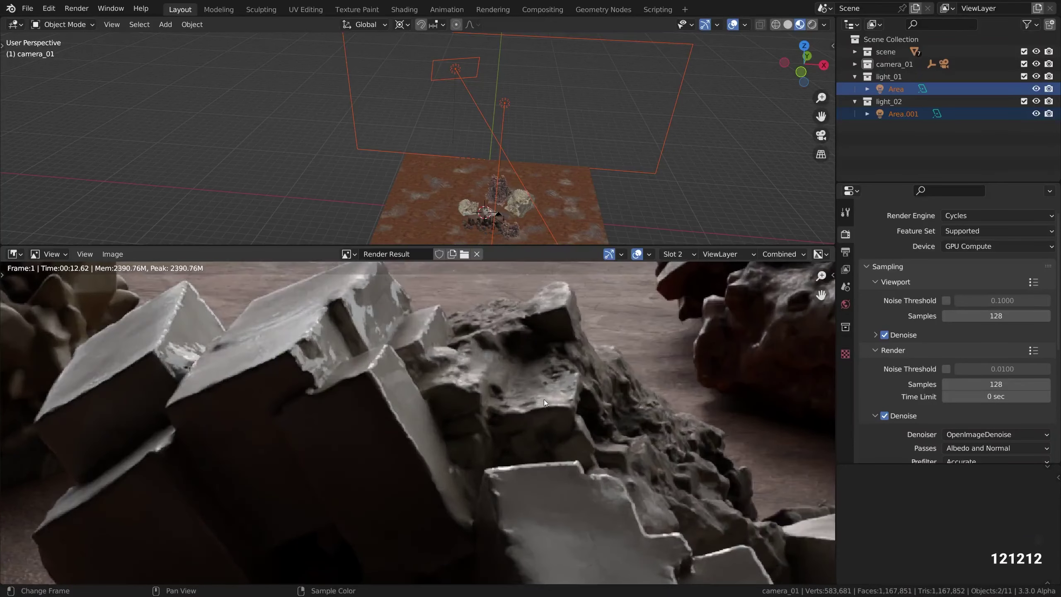
{"action": "scroll", "coordinate": [544, 399], "scroll_direction": "up", "scroll_amount": 2}
{"action": "key", "text": "1"}
{"action": "key", "text": "2"}
{"action": "scroll", "coordinate": [468, 364], "scroll_direction": "down", "scroll_amount": 3}
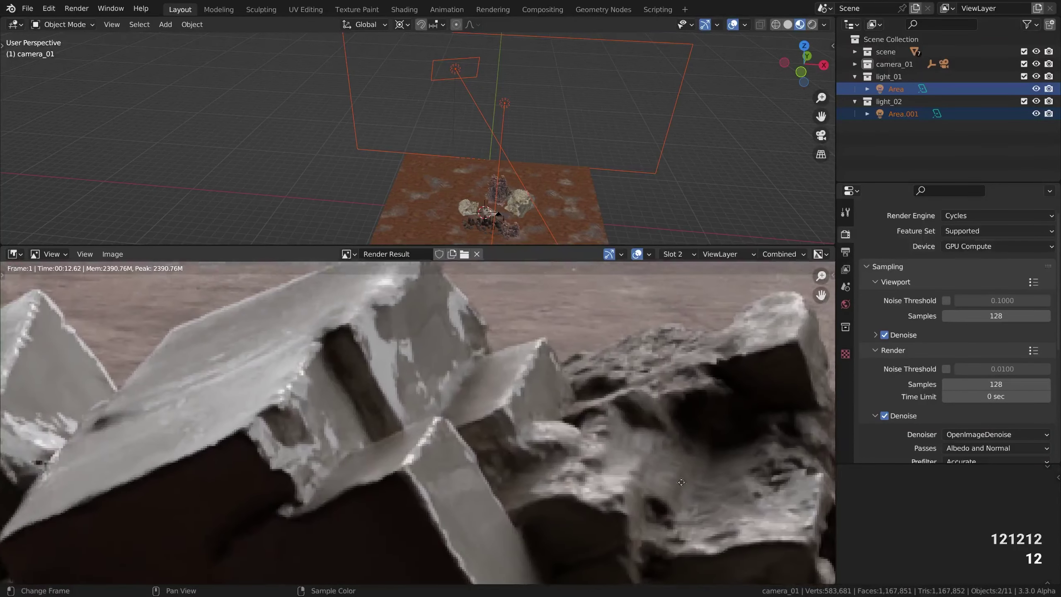
{"action": "key", "text": "1"}
{"action": "key", "text": "2"}
{"action": "key", "text": "1"}
{"action": "key", "text": "2"}
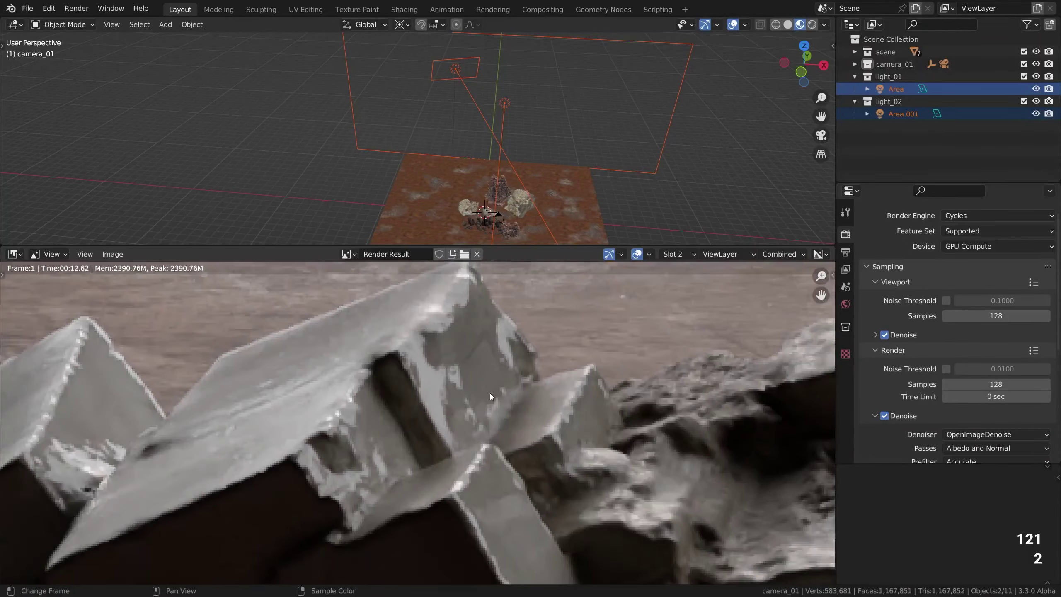
{"action": "scroll", "coordinate": [490, 393], "scroll_direction": "down", "scroll_amount": 4}
{"action": "middle_click_drag", "start_coordinate": [494, 394], "coordinate": [434, 369]}
{"action": "scroll", "coordinate": [466, 377], "scroll_direction": "down", "scroll_amount": 1}
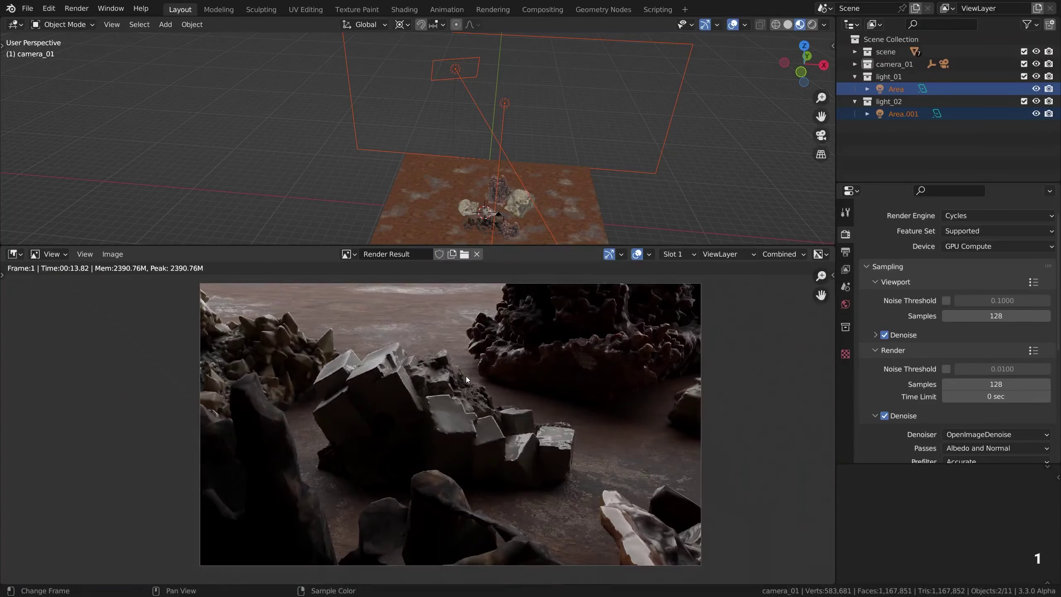